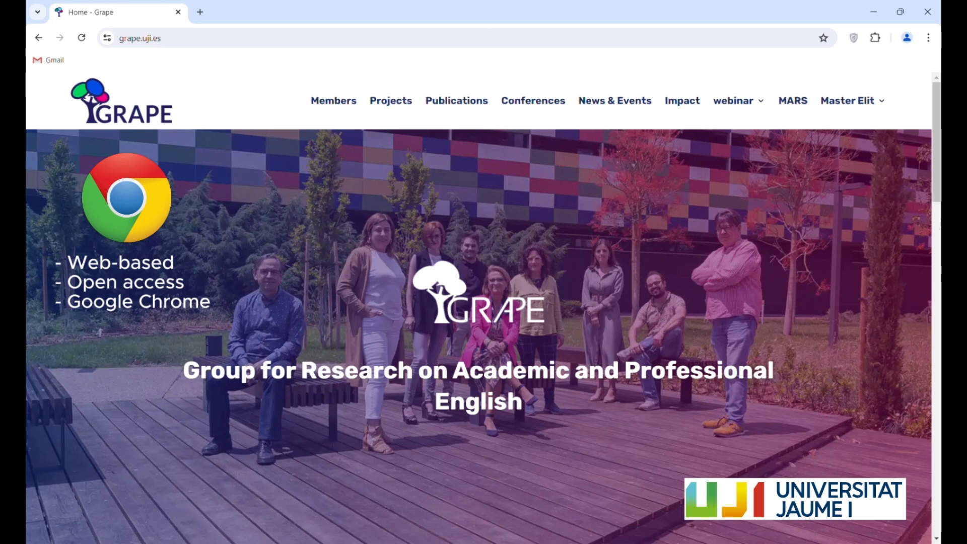
# Go to the MARS page of the GRAPE website and launch the GRAPE-MARS web application
pyautogui.click(799, 105)
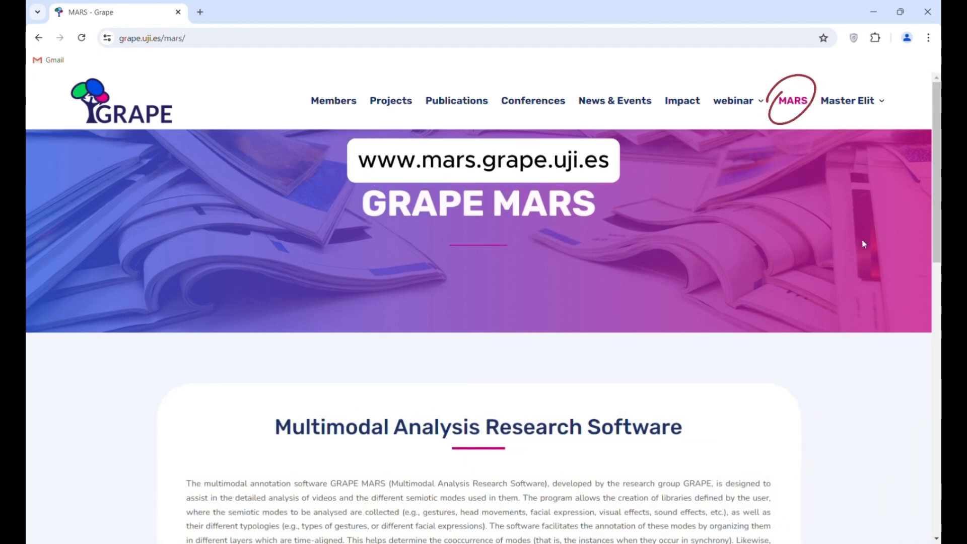
pyautogui.scroll(-3, 864, 244)
pyautogui.scroll(-2, 864, 244)
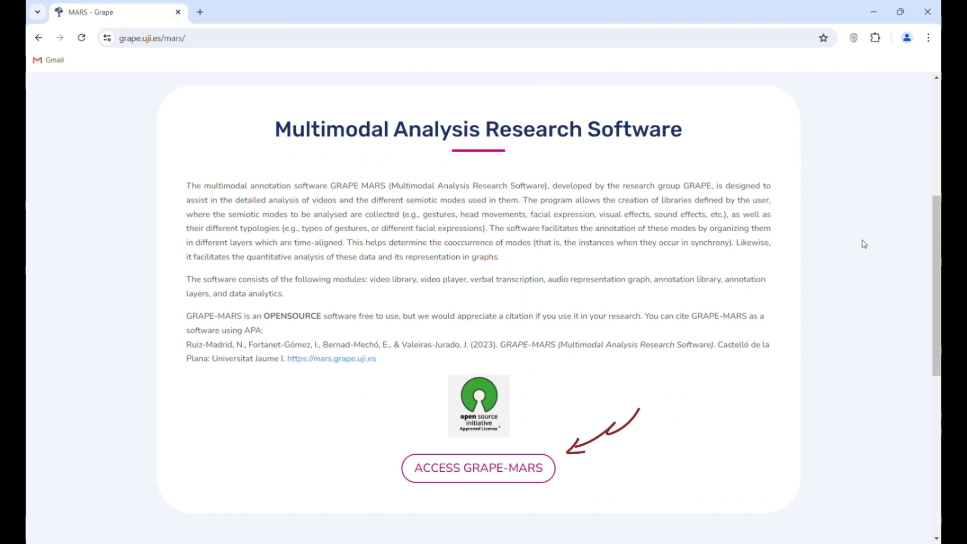
pyautogui.click(534, 473)
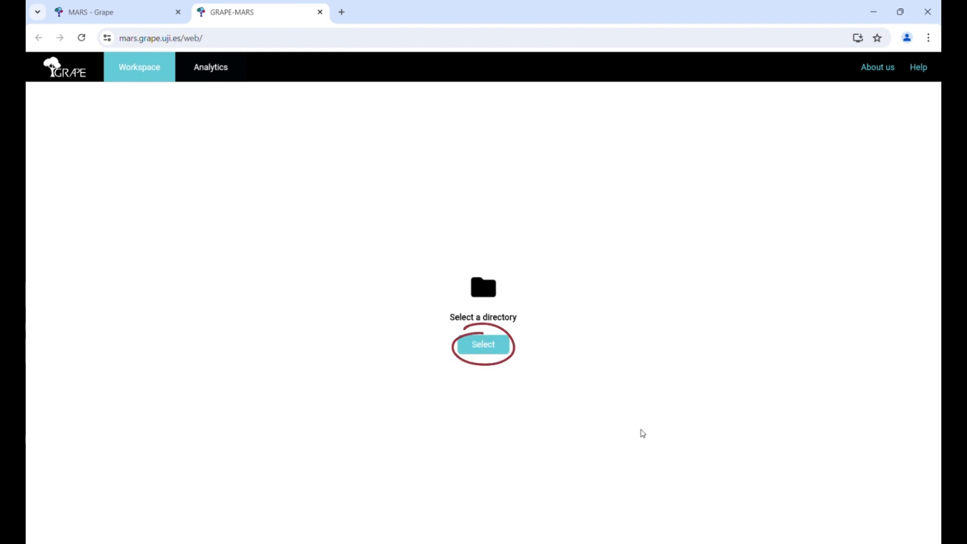
# Choose Sample folder as the working directory and allow the site to edit its files
pyautogui.click(508, 349)
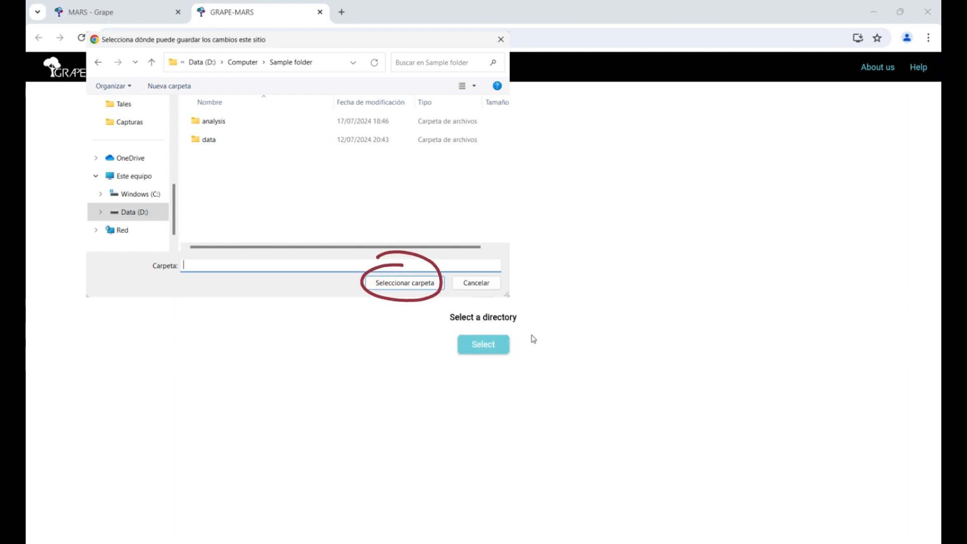
pyautogui.click(423, 284)
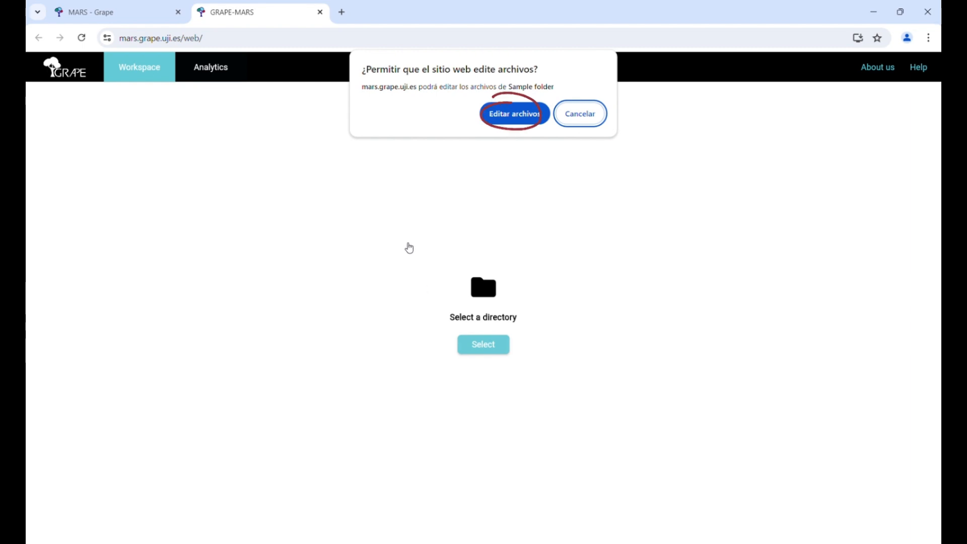
pyautogui.click(514, 116)
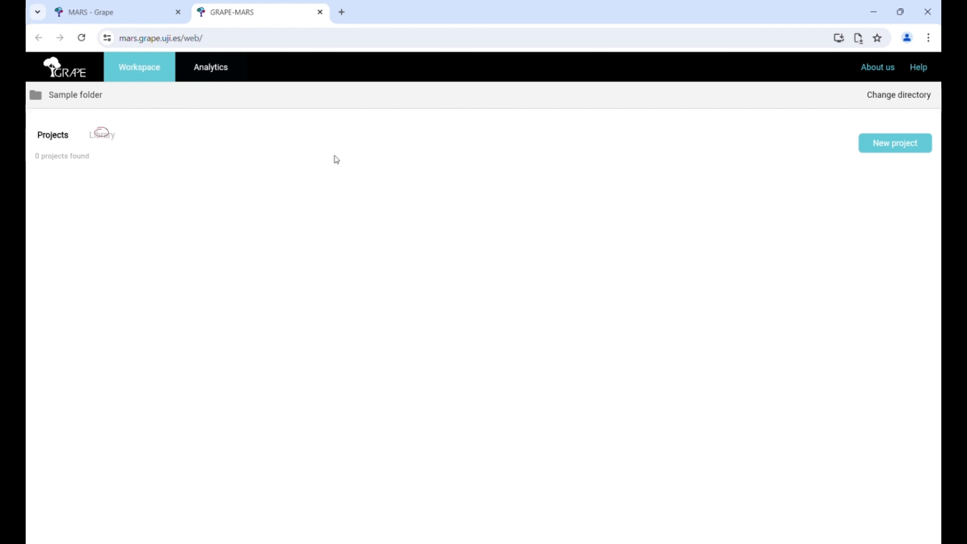
# Create a new library named "Taxonomy for online videos"
pyautogui.click(125, 141)
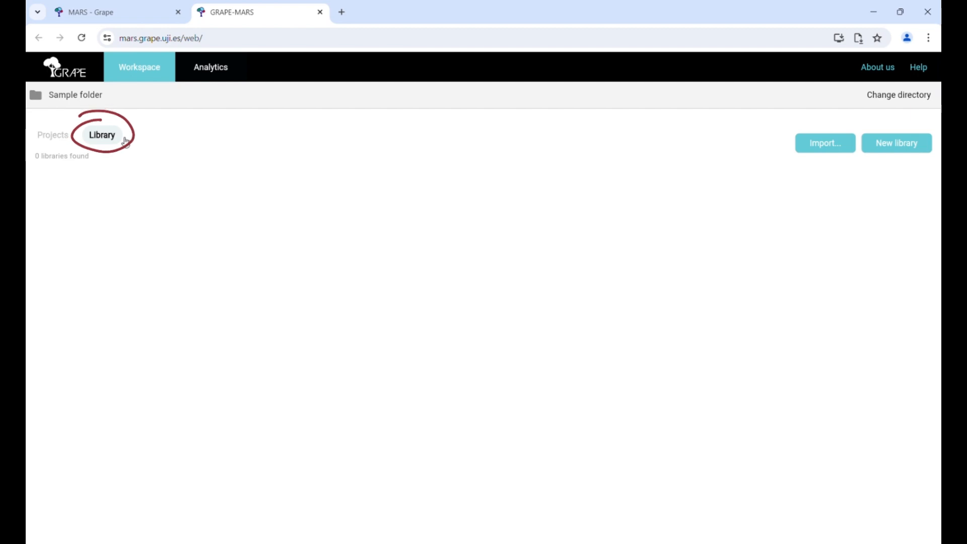
pyautogui.click(870, 155)
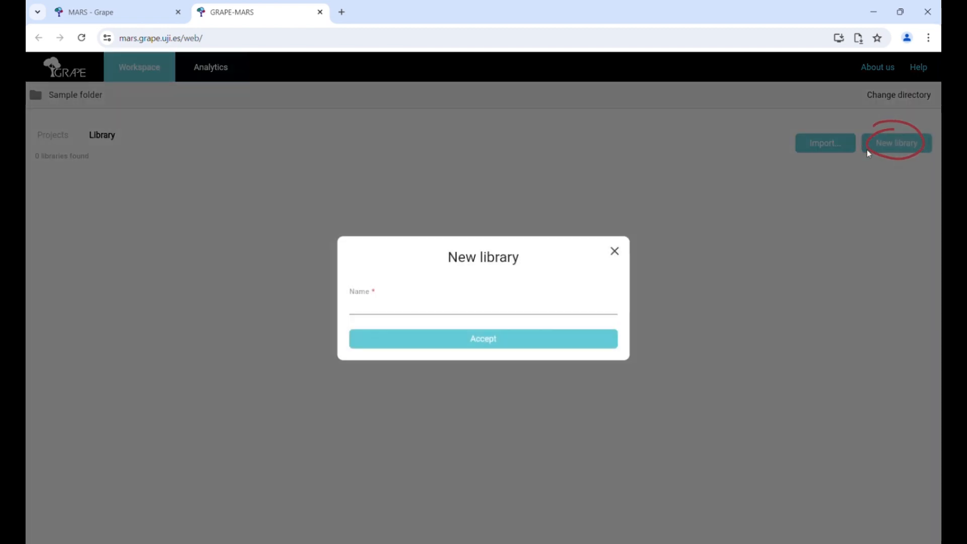
pyautogui.click(520, 314)
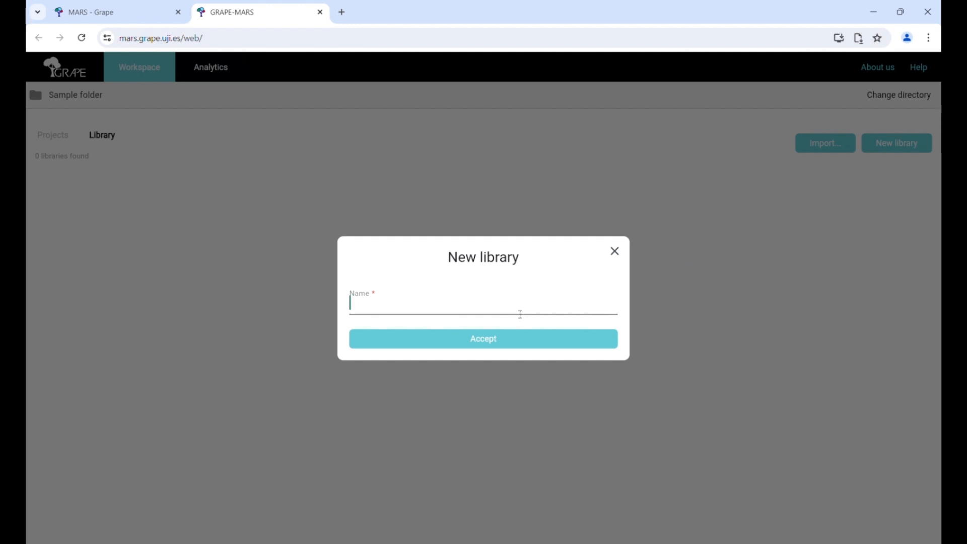
pyautogui.write('Taxonomy ')
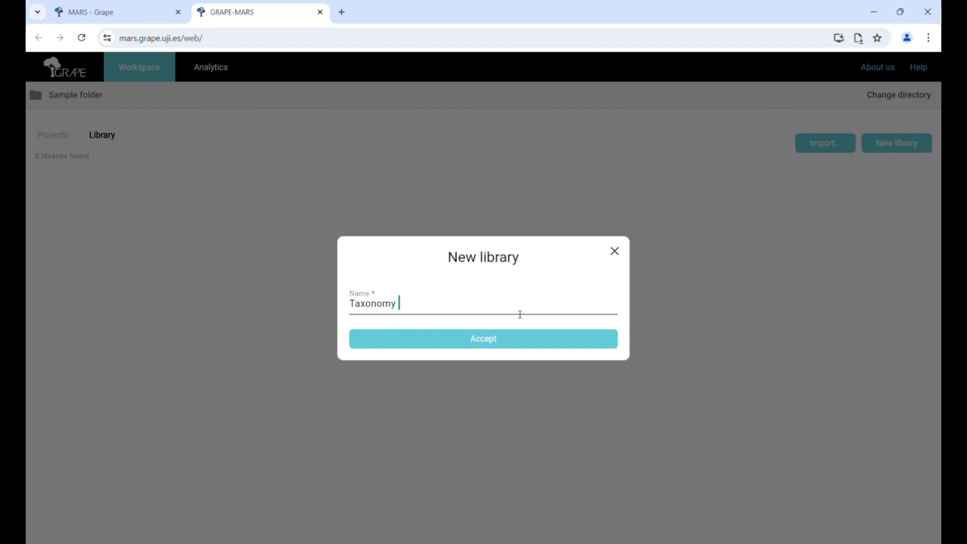
pyautogui.write('for online videos')
pyautogui.click(539, 343)
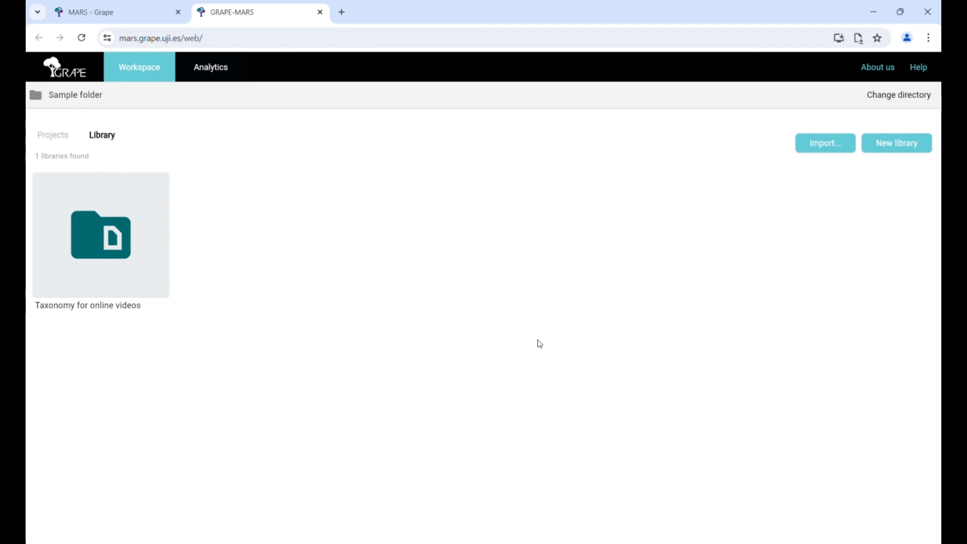
# Open the "Taxonomy for online videos" library, review its name in the rename dialog and accept it
pyautogui.click(162, 270)
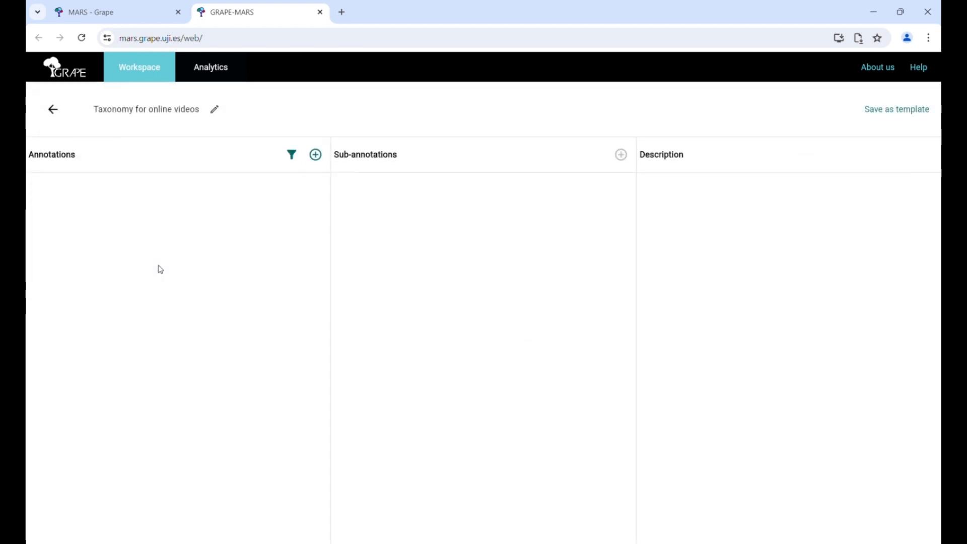
pyautogui.click(214, 110)
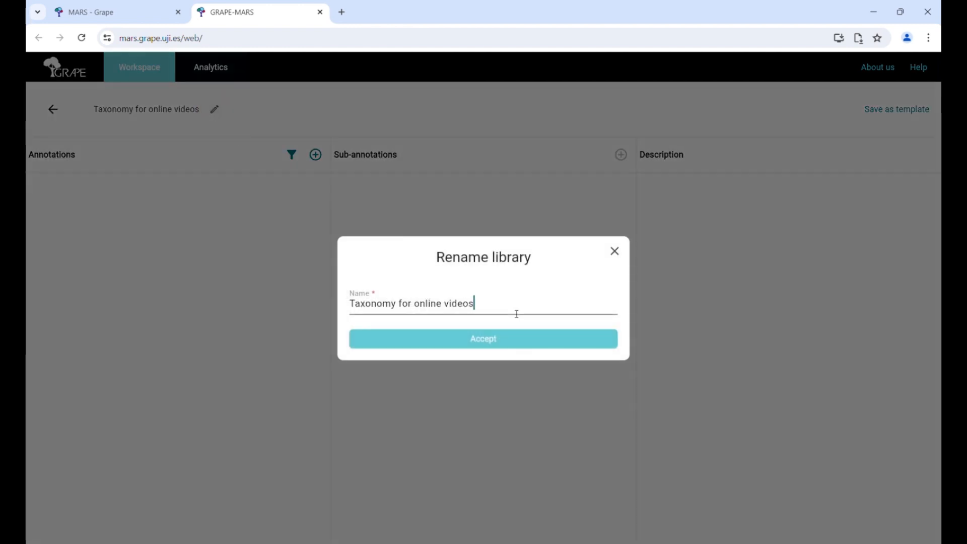
pyautogui.click(510, 341)
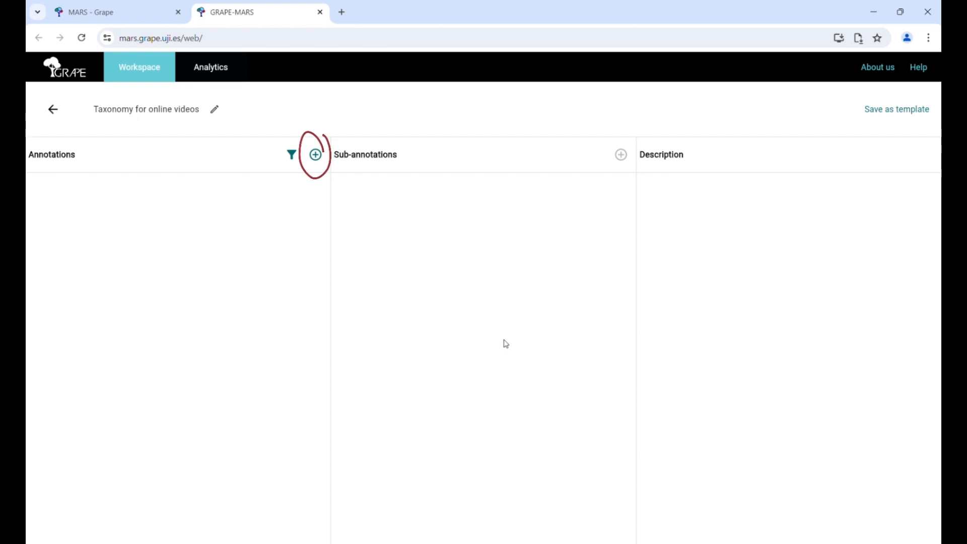
# Create an annotation named "Gestures" with a new category "Embodied modes" coloured purple (0xffbe55bf)
pyautogui.click(317, 158)
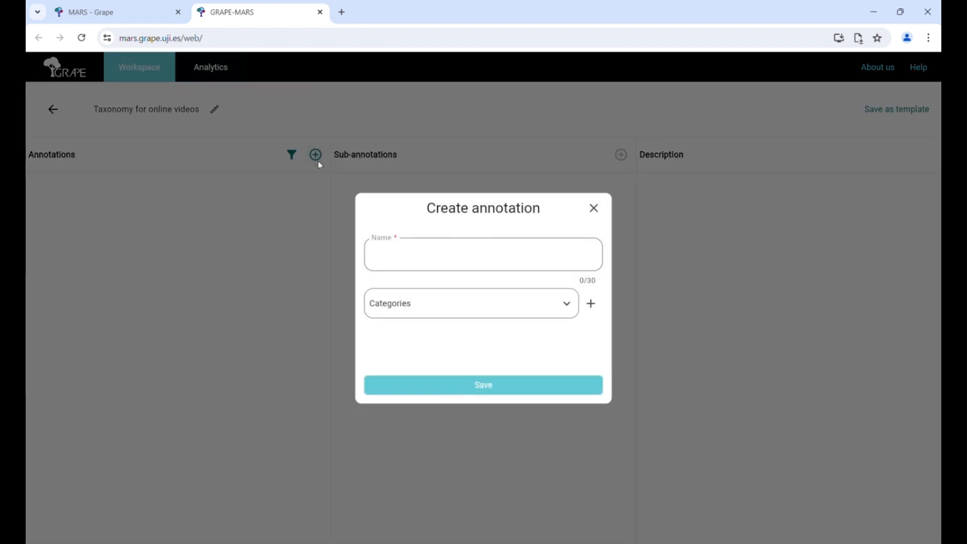
pyautogui.click(433, 269)
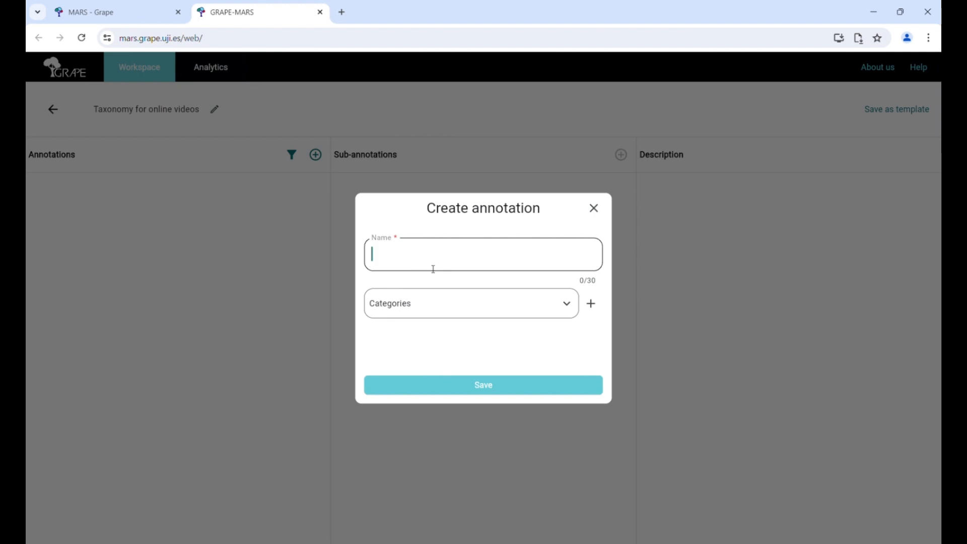
pyautogui.write('Gestures')
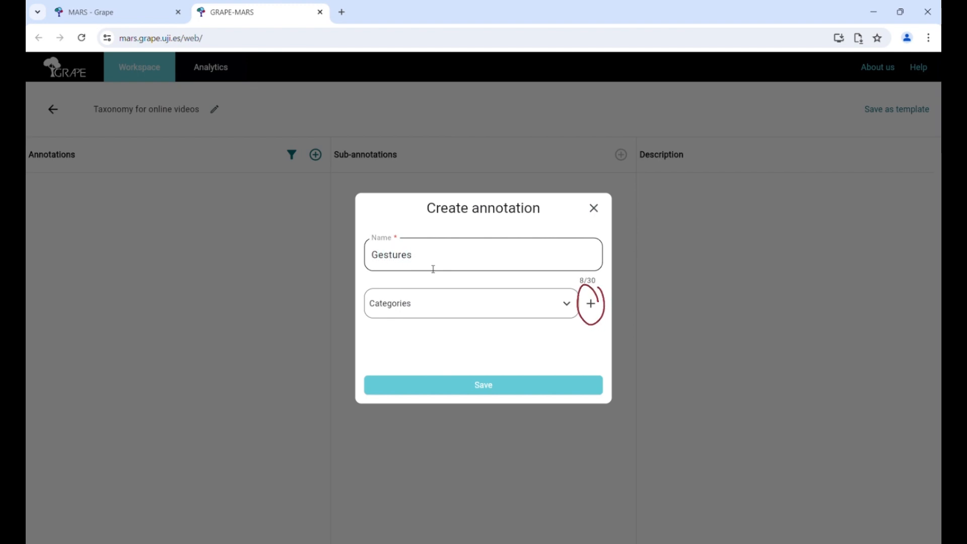
pyautogui.click(591, 304)
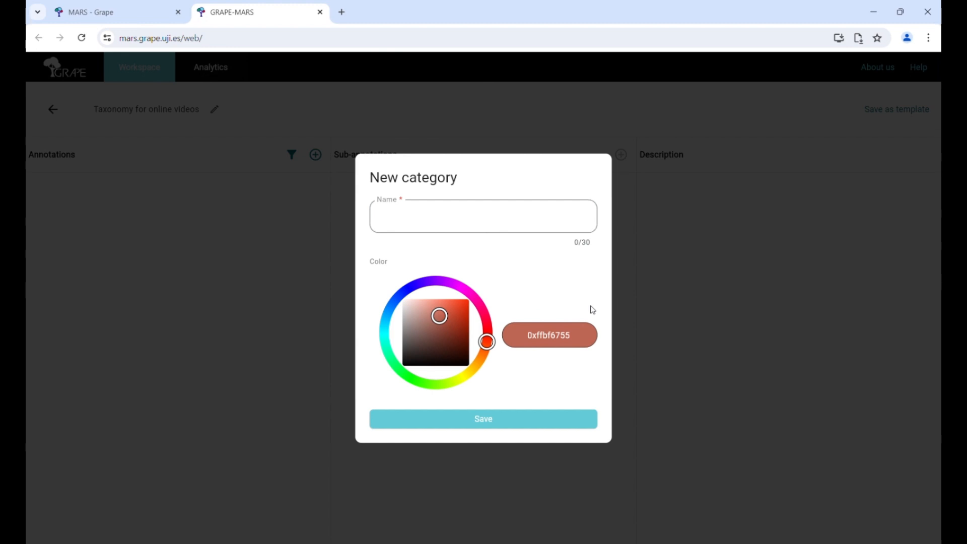
pyautogui.click(515, 229)
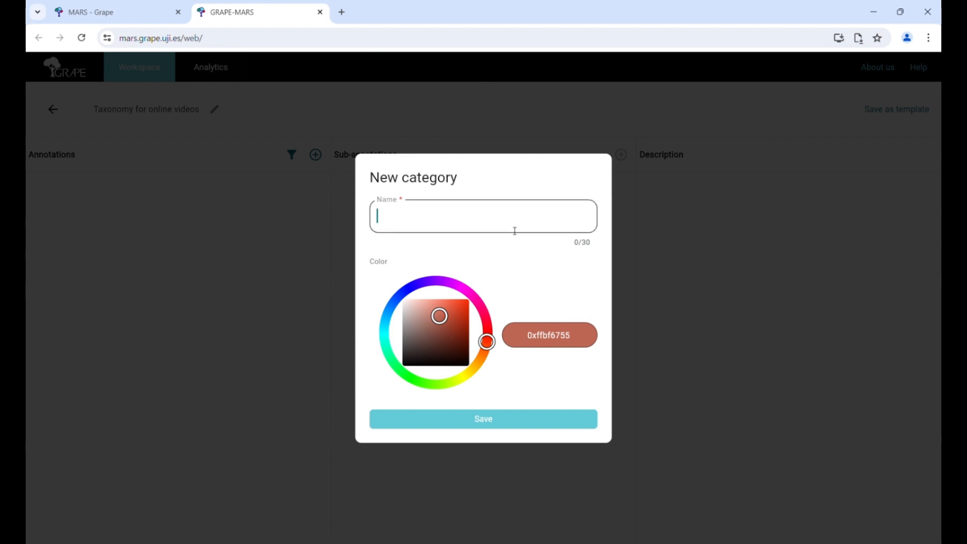
pyautogui.write('Embodied modes')
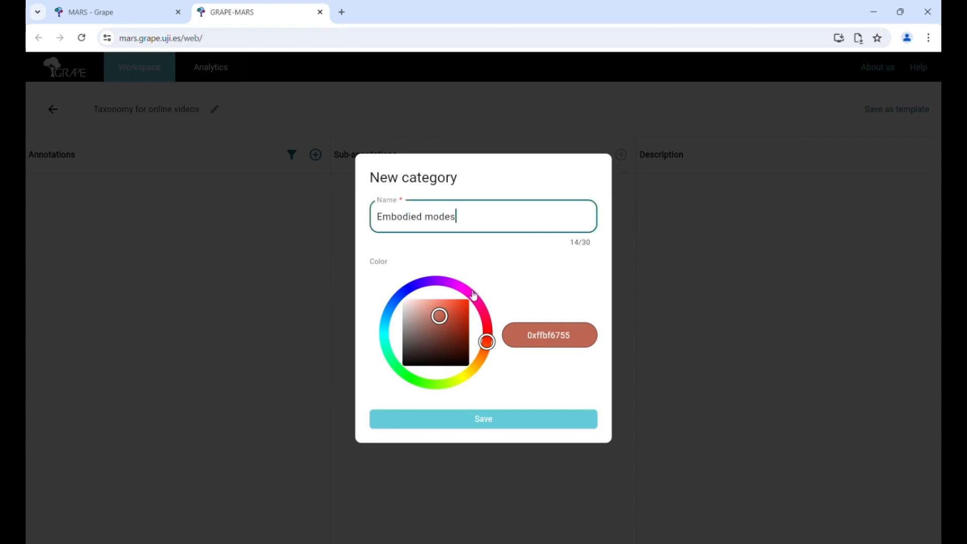
pyautogui.click(461, 287)
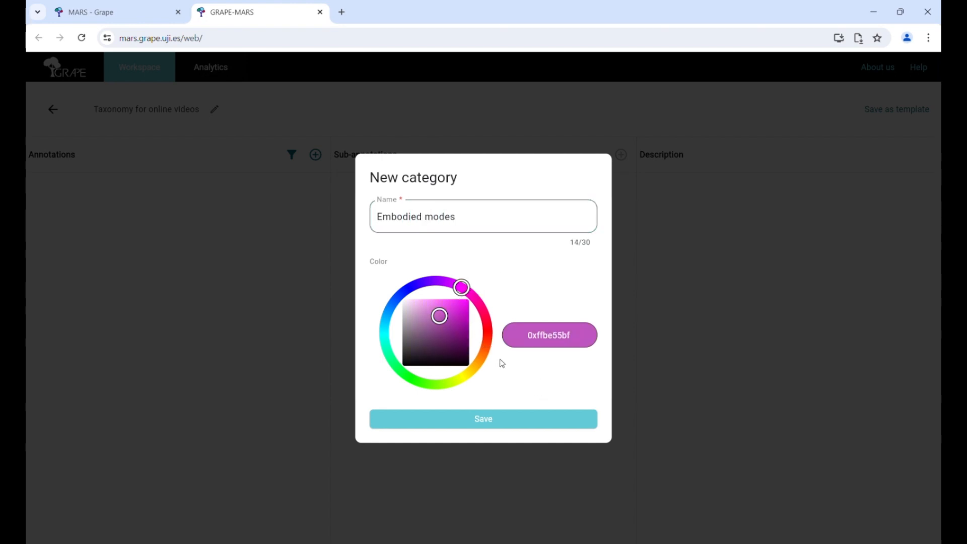
pyautogui.click(519, 419)
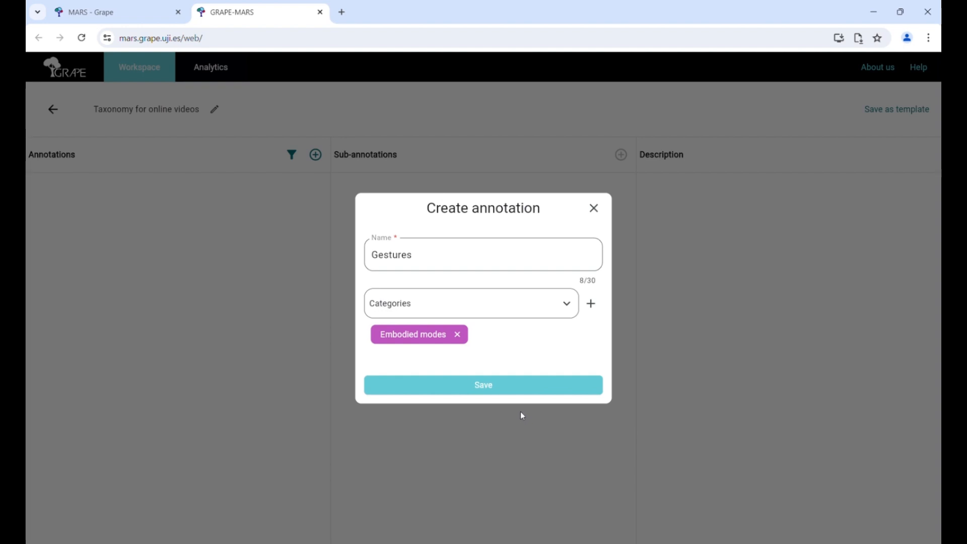
pyautogui.click(537, 387)
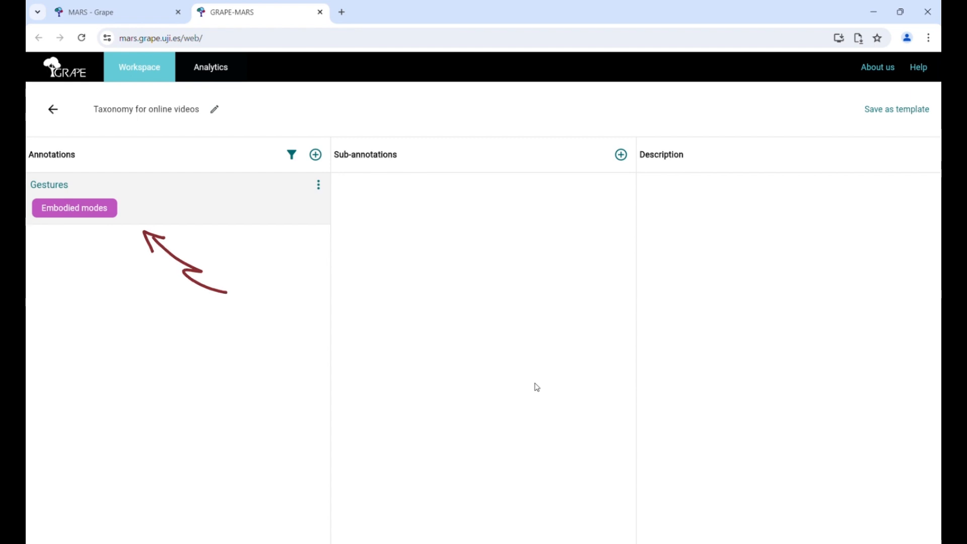
# Add a sub-annotation "Deictic gestures" to Gestures, coloured bright green (0xff33ff4f), with the description "Pointing"
pyautogui.click(284, 198)
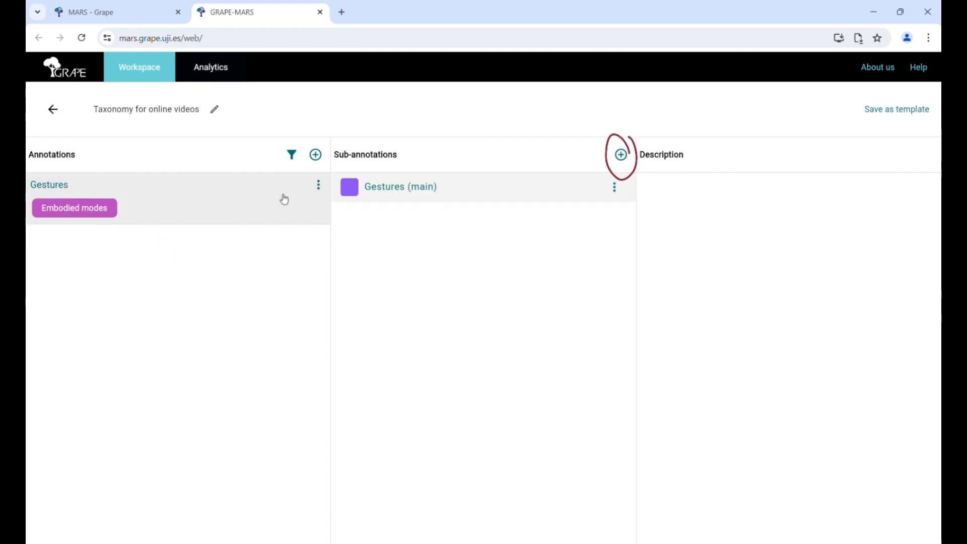
pyautogui.click(623, 156)
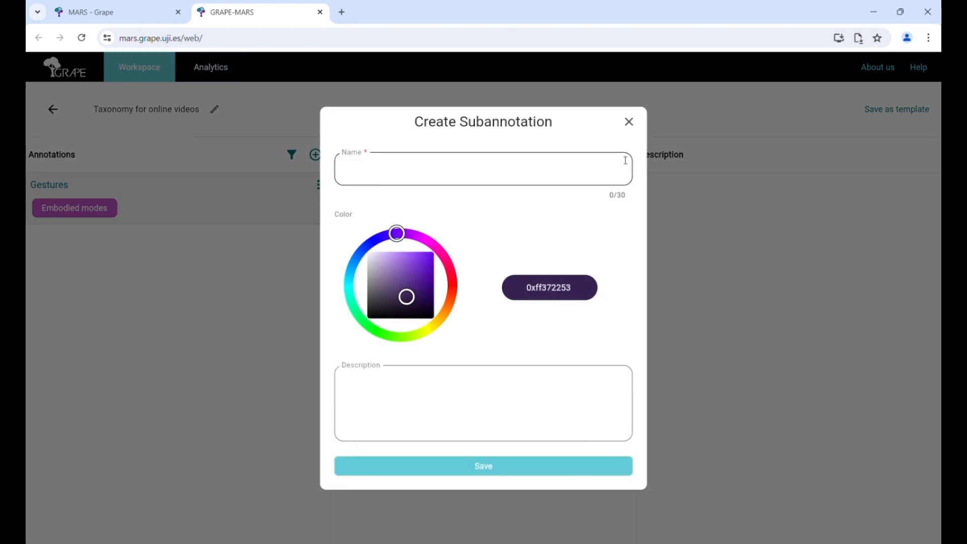
pyautogui.click(488, 178)
pyautogui.write('Deictic')
pyautogui.write('gestures')
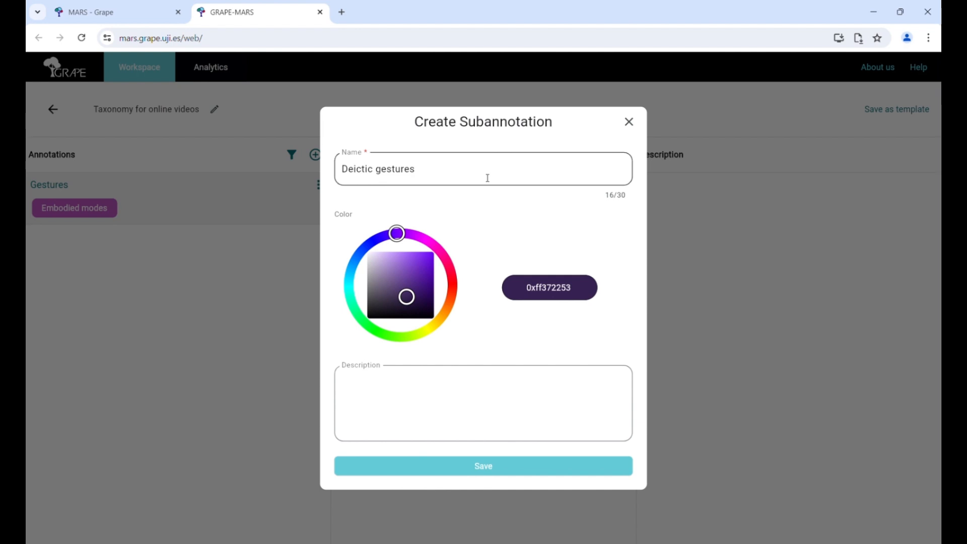
pyautogui.click(370, 327)
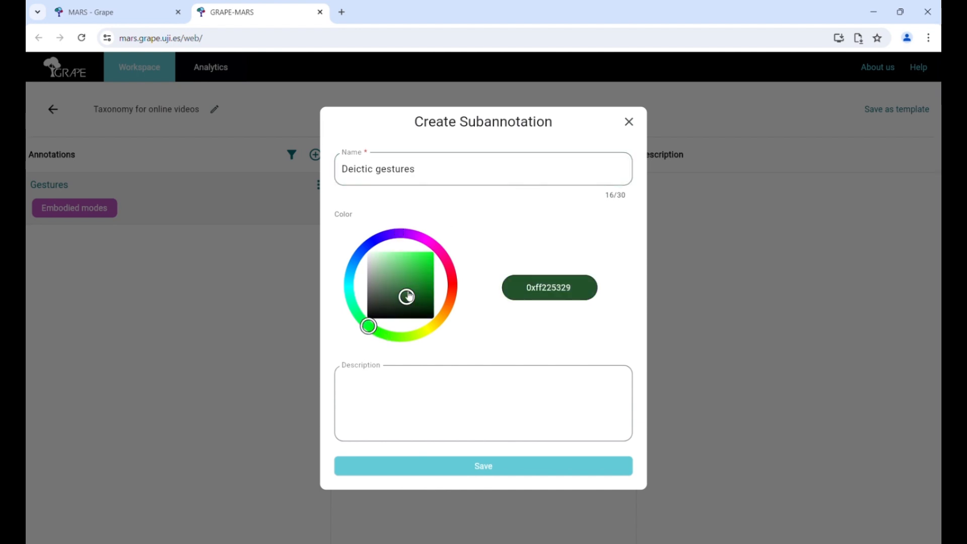
pyautogui.moveTo(407, 297); pyautogui.dragTo(421, 252)
pyautogui.click(434, 402)
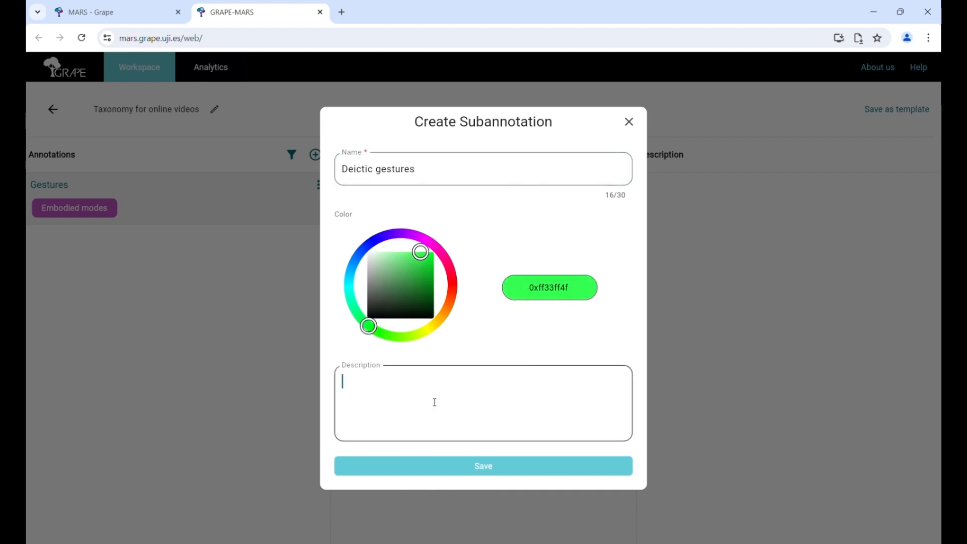
pyautogui.write('Pointing')
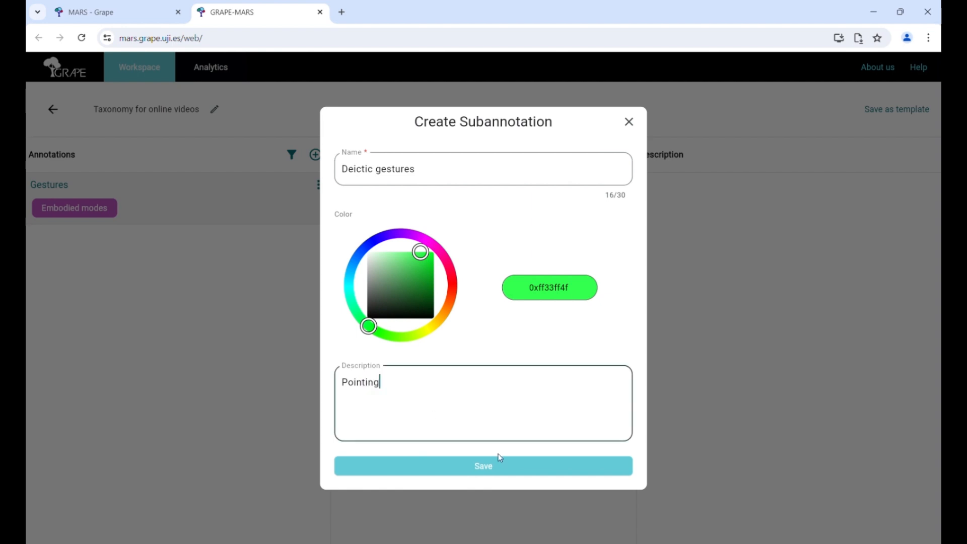
pyautogui.click(522, 472)
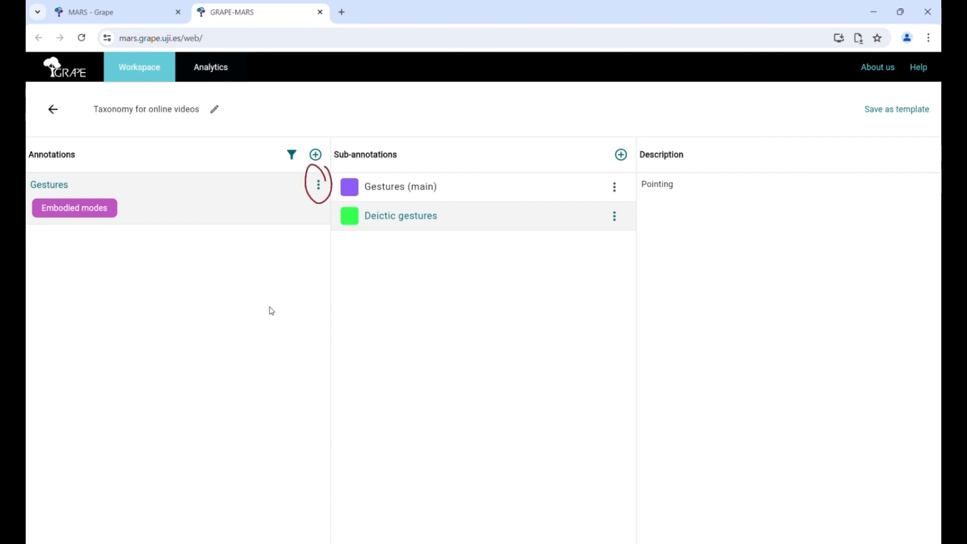
# Open the Gestures annotation for editing, review its name and category, and save it
pyautogui.click(315, 196)
pyautogui.click(318, 185)
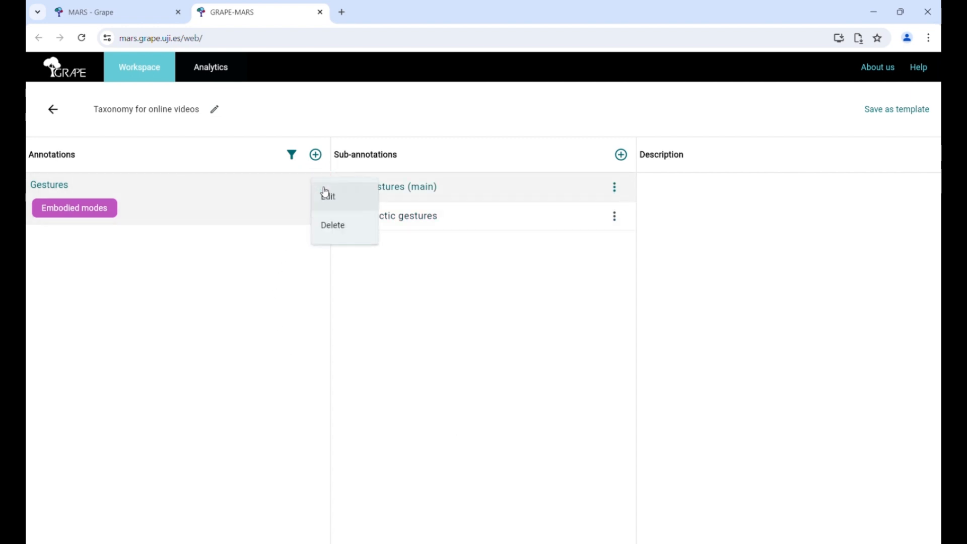
pyautogui.click(331, 201)
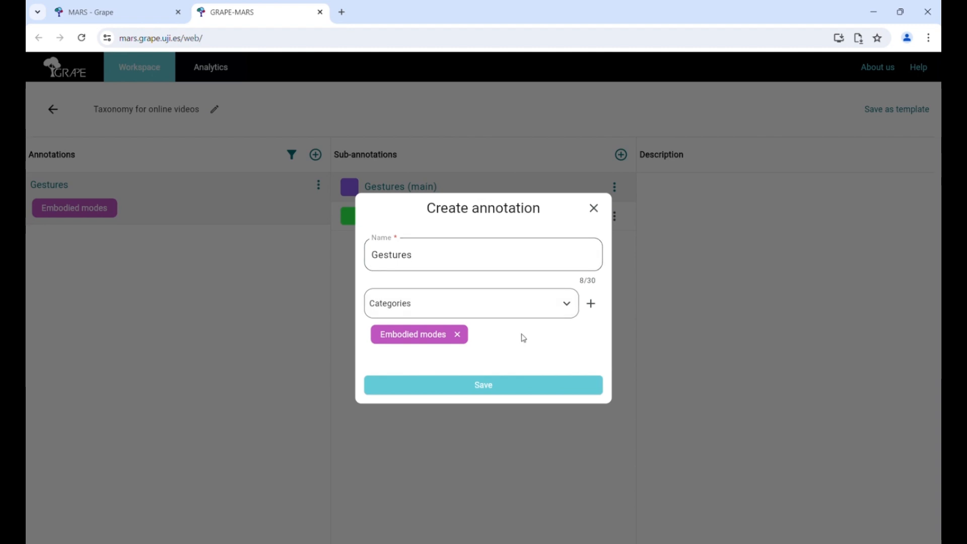
pyautogui.click(518, 396)
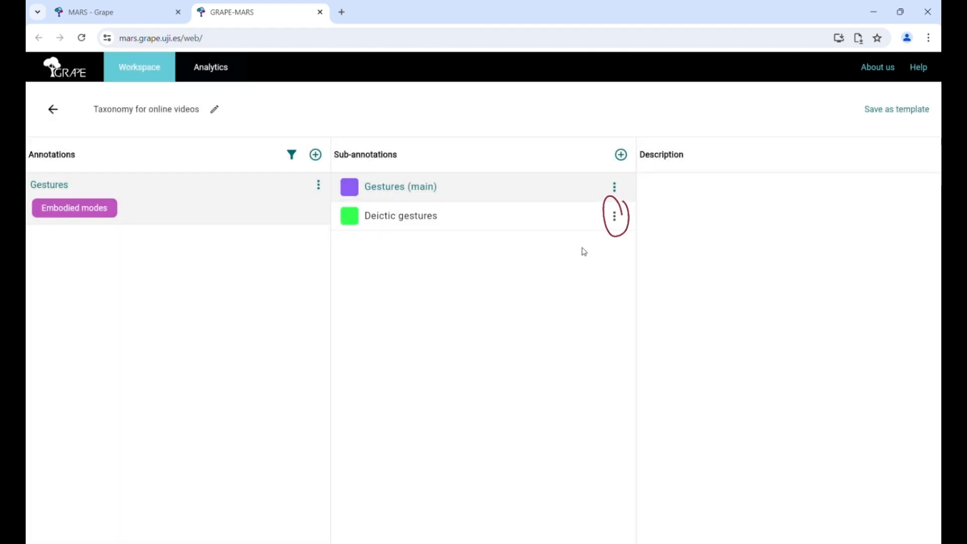
# Open the Deictic gestures sub-annotation for editing, review its name, colour and description, and save it
pyautogui.click(618, 218)
pyautogui.click(611, 228)
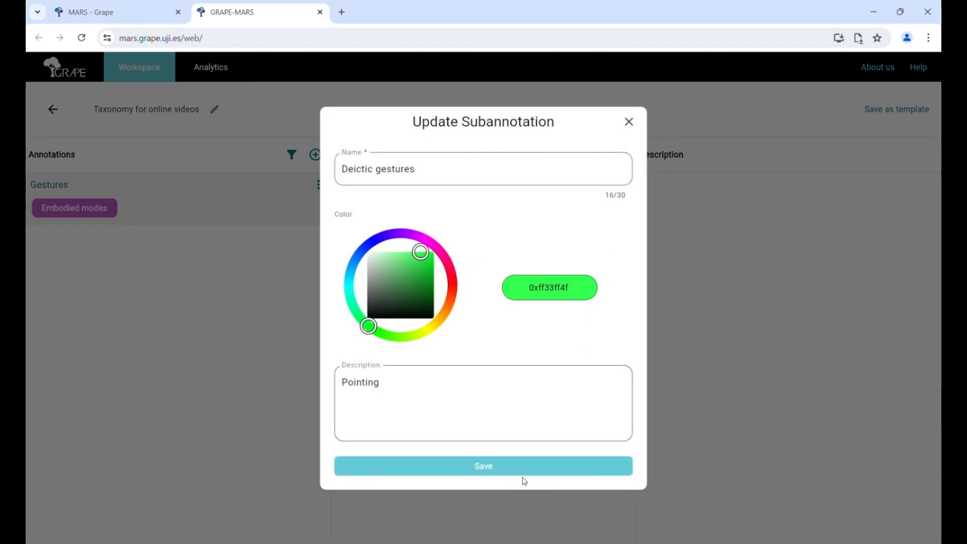
pyautogui.click(529, 464)
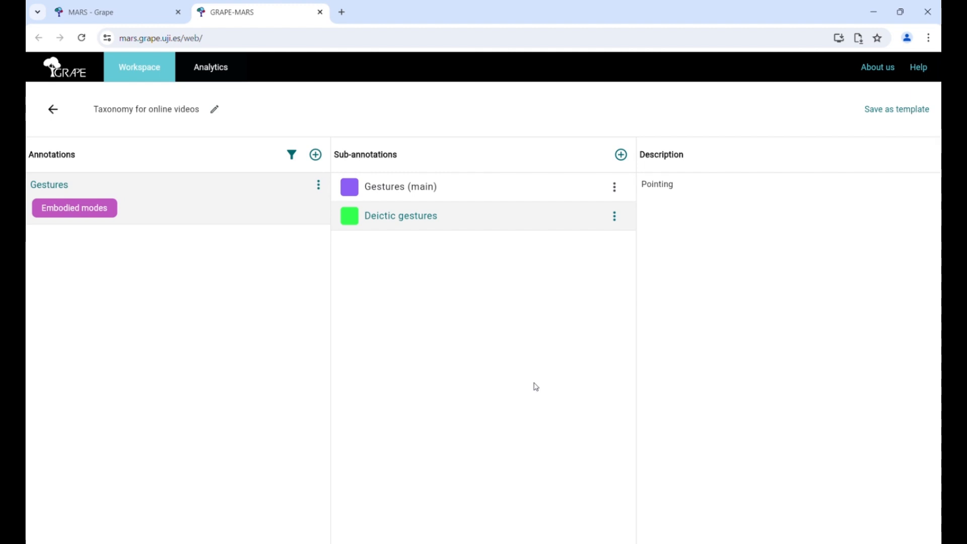
# Delete the Deictic gestures sub-annotation from the Gestures annotation and confirm the deletion
pyautogui.click(615, 216)
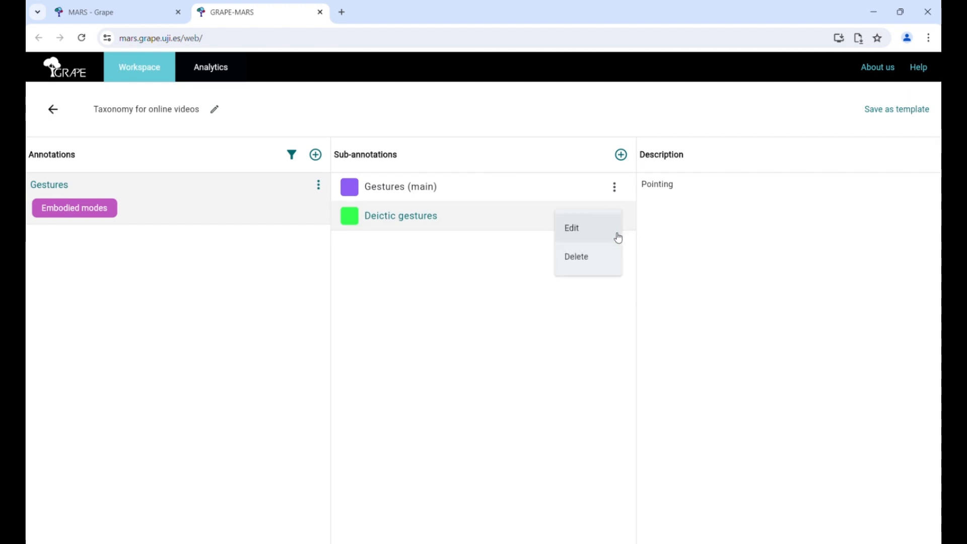
pyautogui.click(598, 257)
pyautogui.click(524, 341)
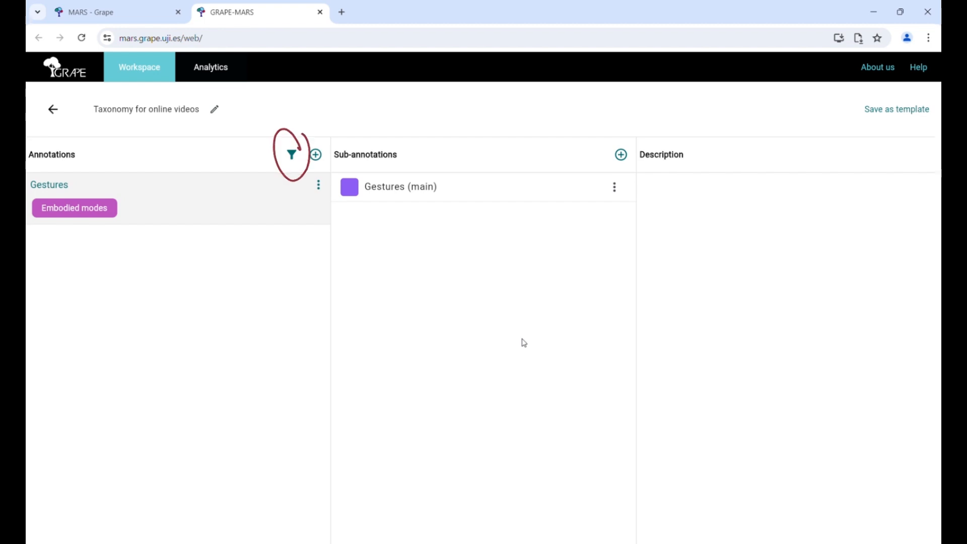
# Open the category filter for the annotations, select and deselect Embodied modes, and accept the filter with no category chosen
pyautogui.click(291, 155)
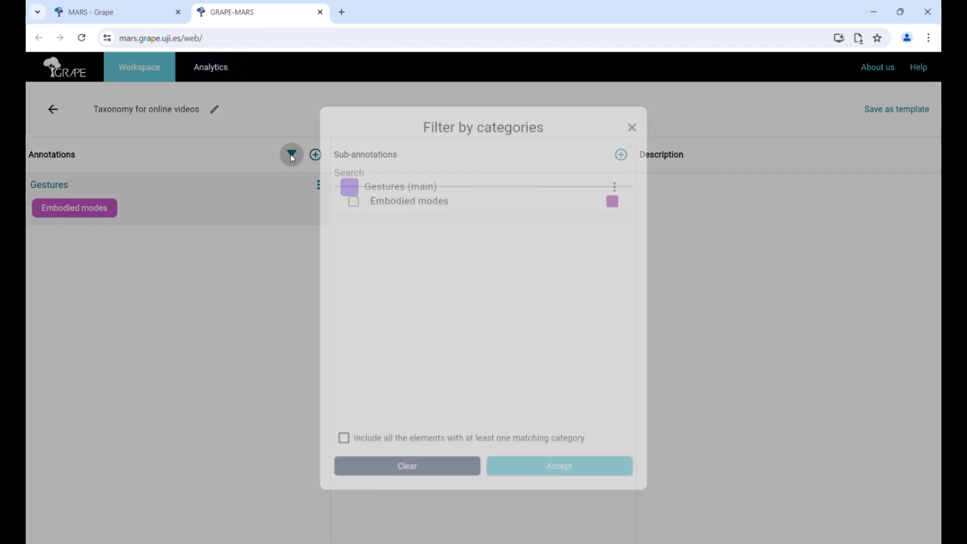
pyautogui.click(344, 172)
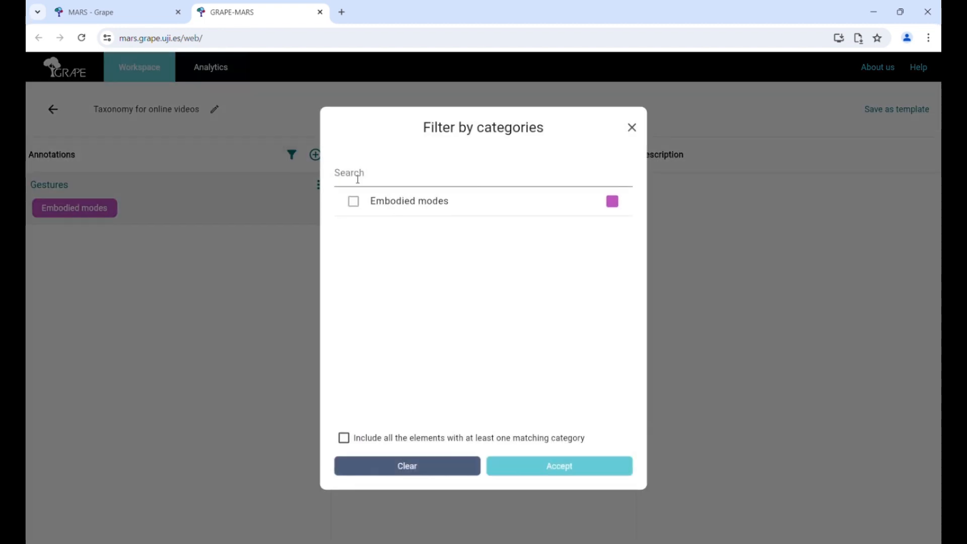
pyautogui.click(358, 203)
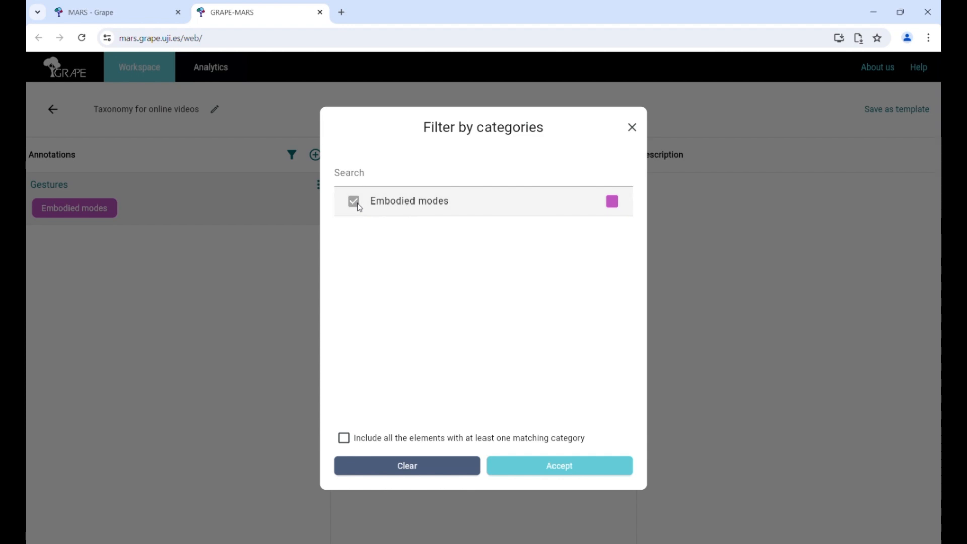
pyautogui.click(357, 203)
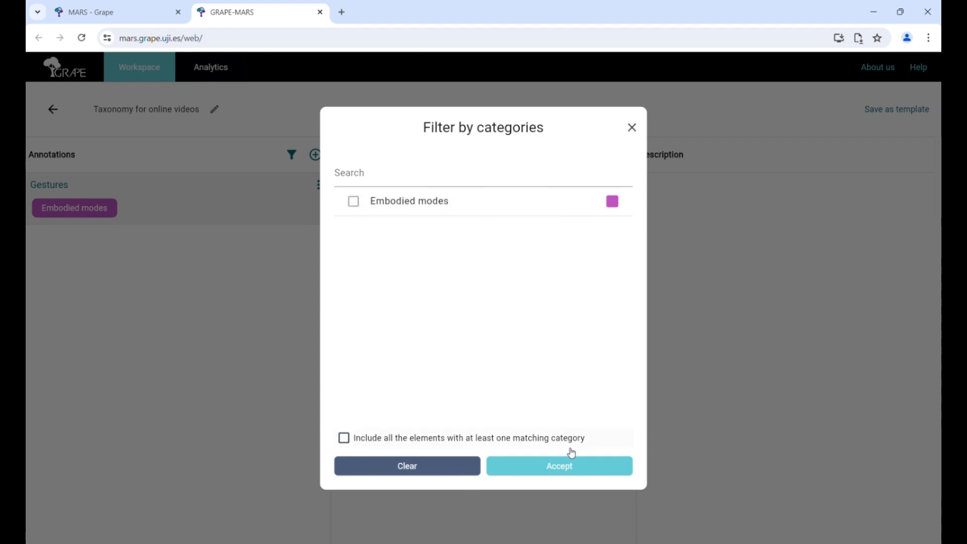
pyautogui.click(591, 467)
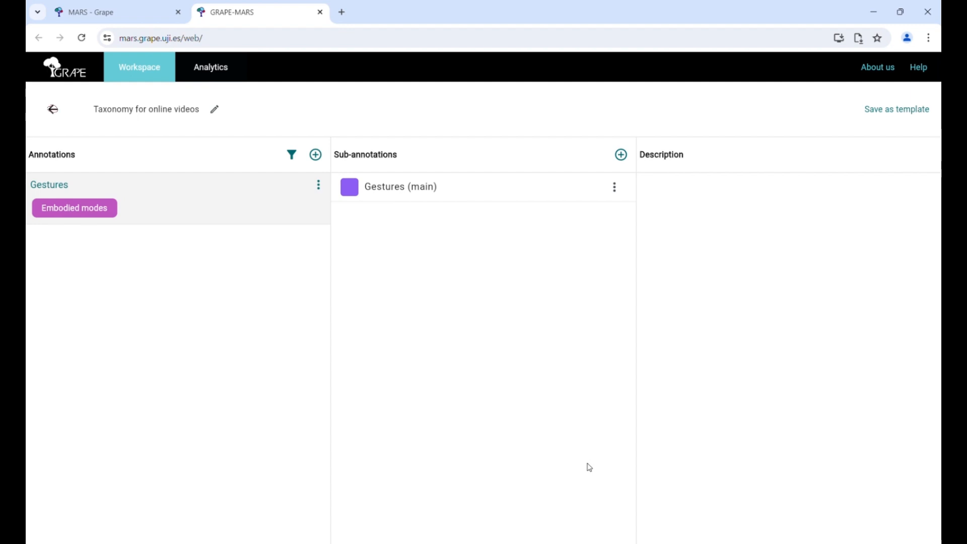
# Create a project titled "Analysis of online videos" using the library "Taxonomy for online videos_0" and baf9ba418e2b47759b8917b8bdc4f498.MP4 as the main video
pyautogui.click(52, 110)
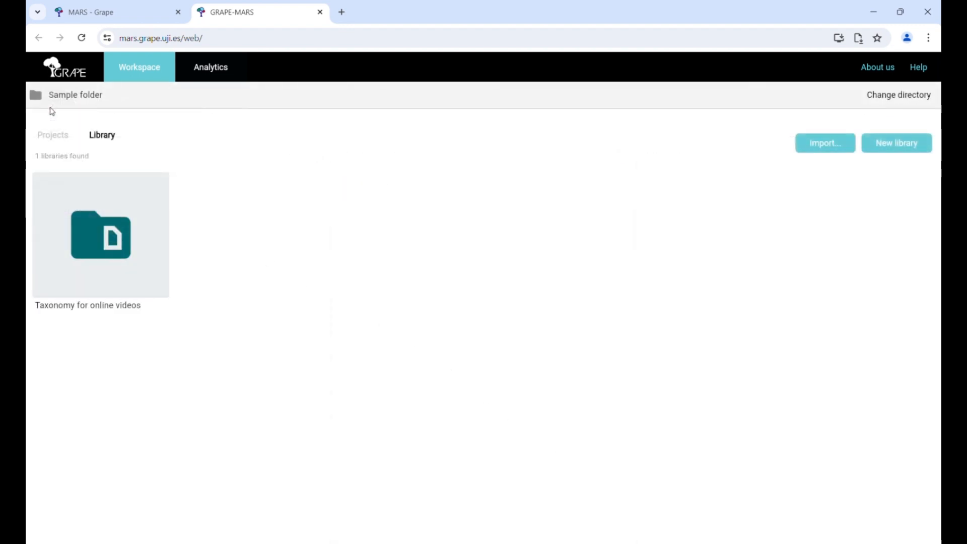
pyautogui.click(52, 135)
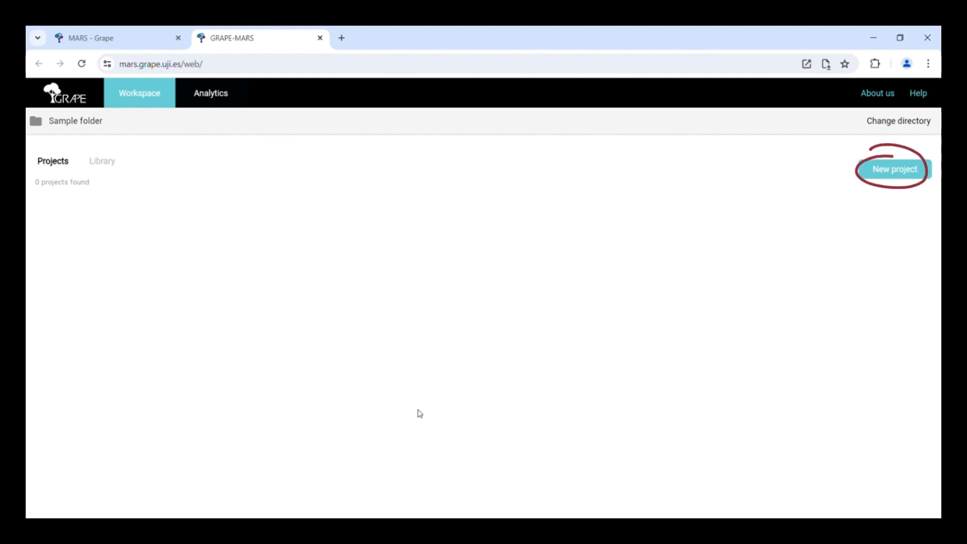
pyautogui.click(924, 174)
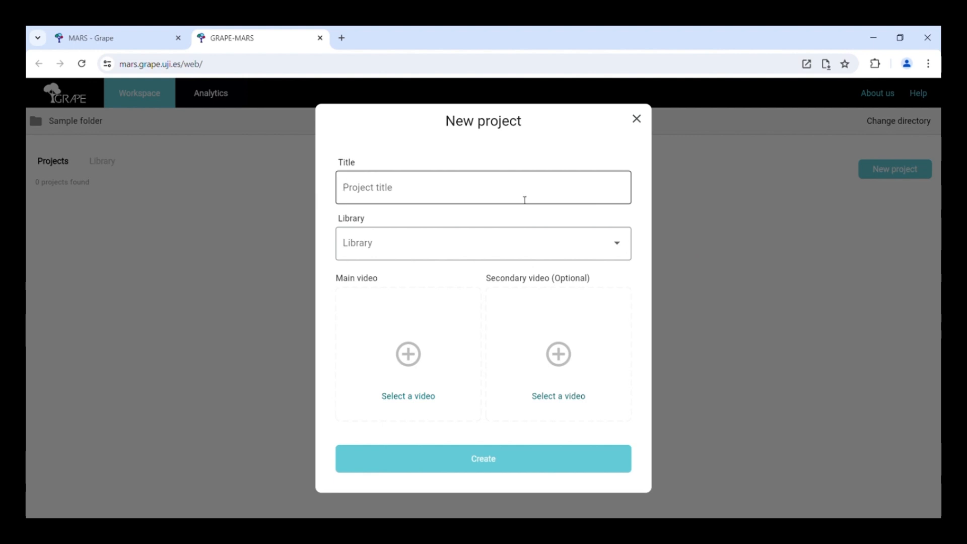
pyautogui.write('Analysis ')
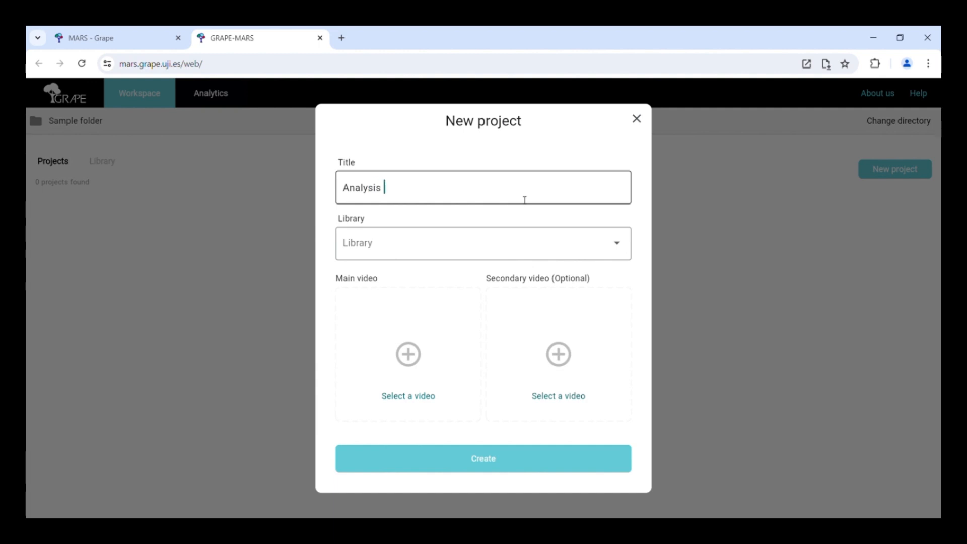
pyautogui.write('of online videos')
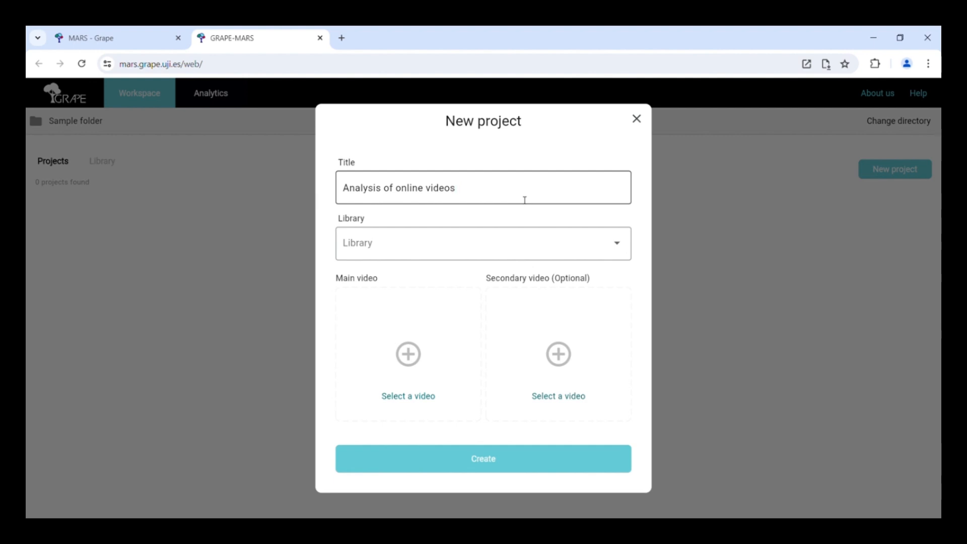
pyautogui.click(505, 250)
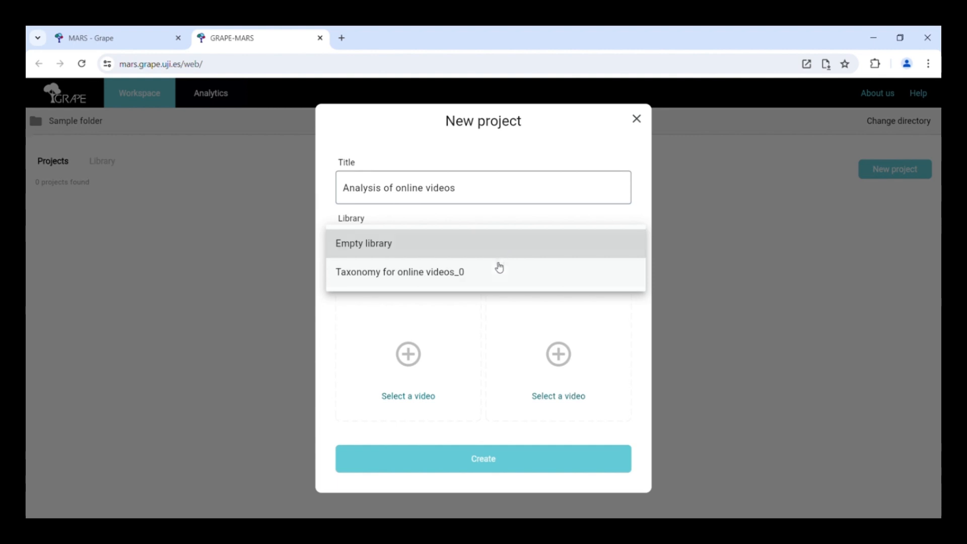
pyautogui.click(499, 276)
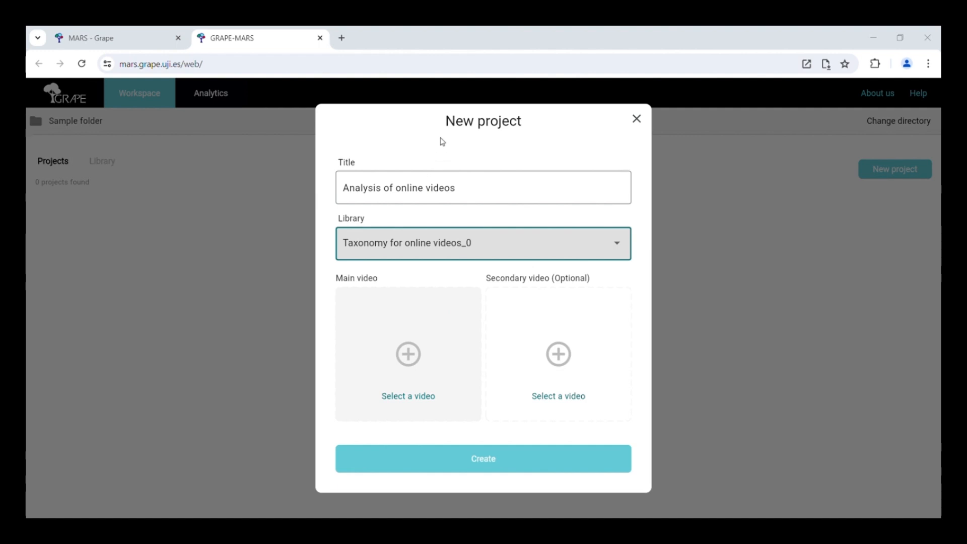
pyautogui.click(397, 295)
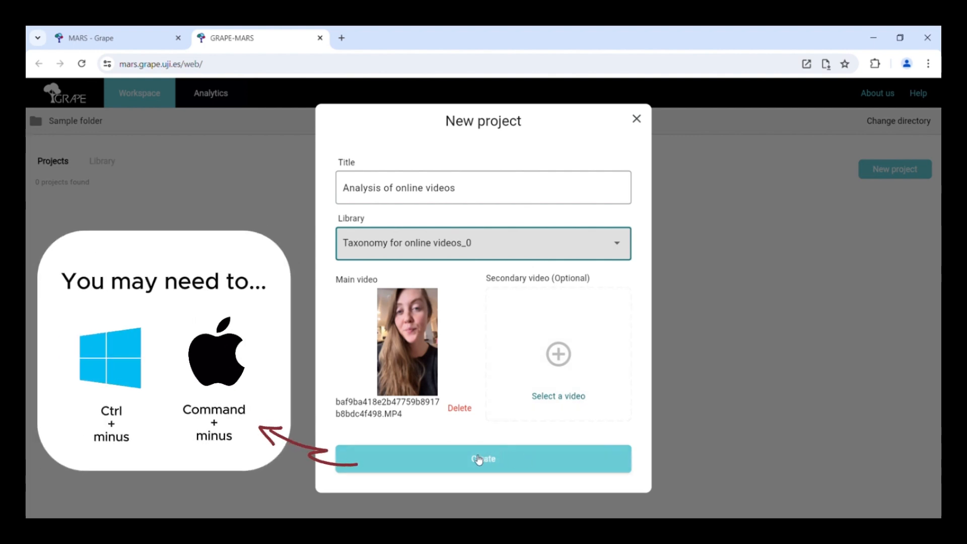
pyautogui.click(516, 459)
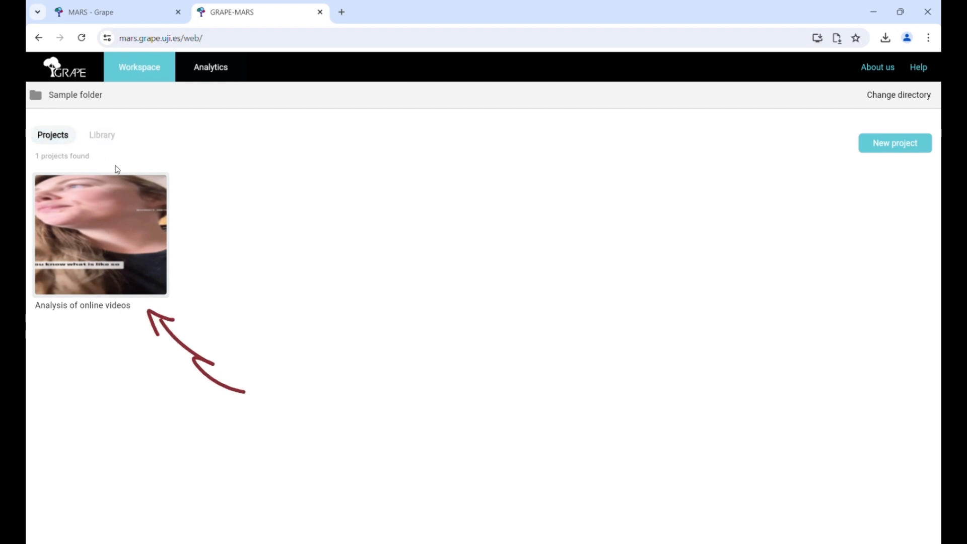
# Open the "Analysis of online videos" project with its transcriptions, then open the 0:00:08 transcription segment for editing and save it unchanged
pyautogui.click(153, 279)
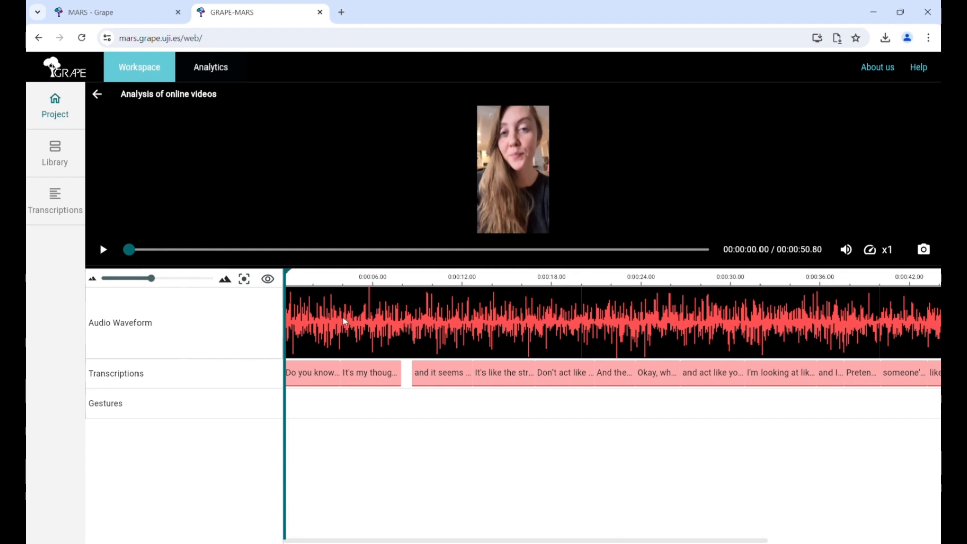
pyautogui.click(63, 209)
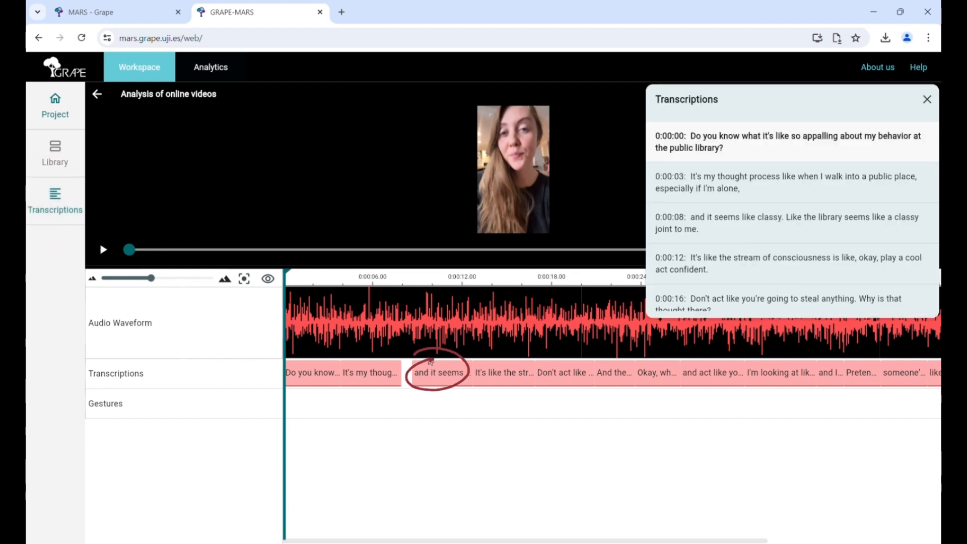
pyautogui.doubleClick(436, 373)
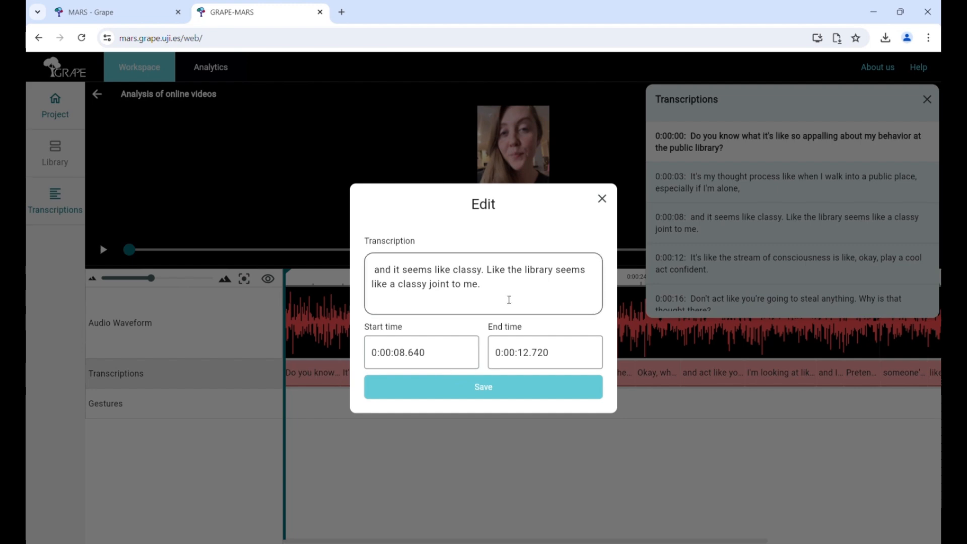
pyautogui.moveTo(493, 288); pyautogui.dragTo(455, 270)
pyautogui.click(495, 388)
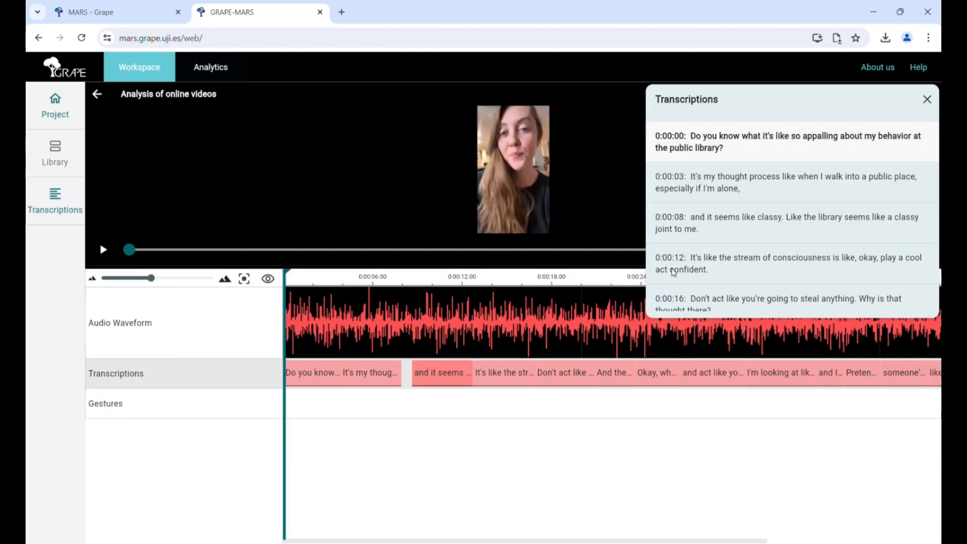
# Look through the project's transcription list and close it
pyautogui.scroll(-5, 708, 232)
pyautogui.scroll(5, 708, 232)
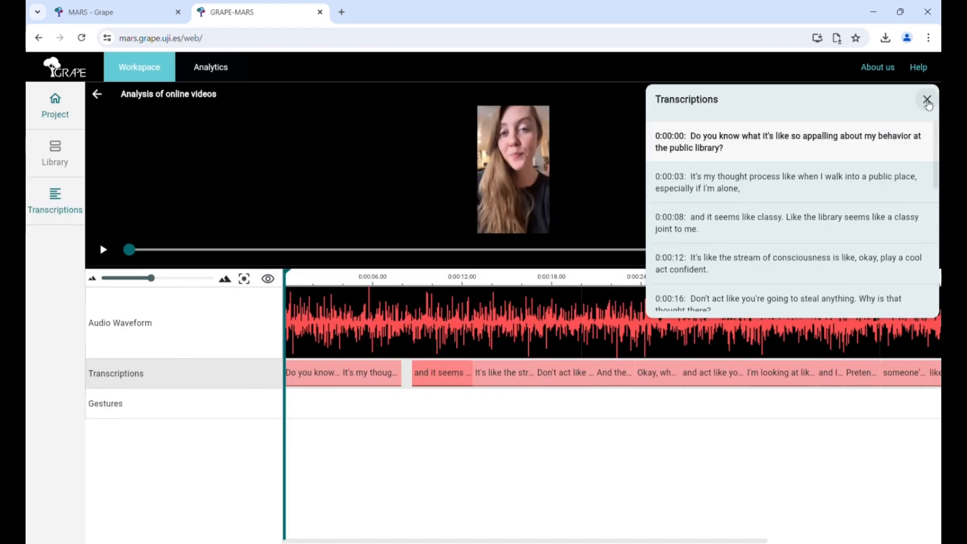
pyautogui.click(926, 99)
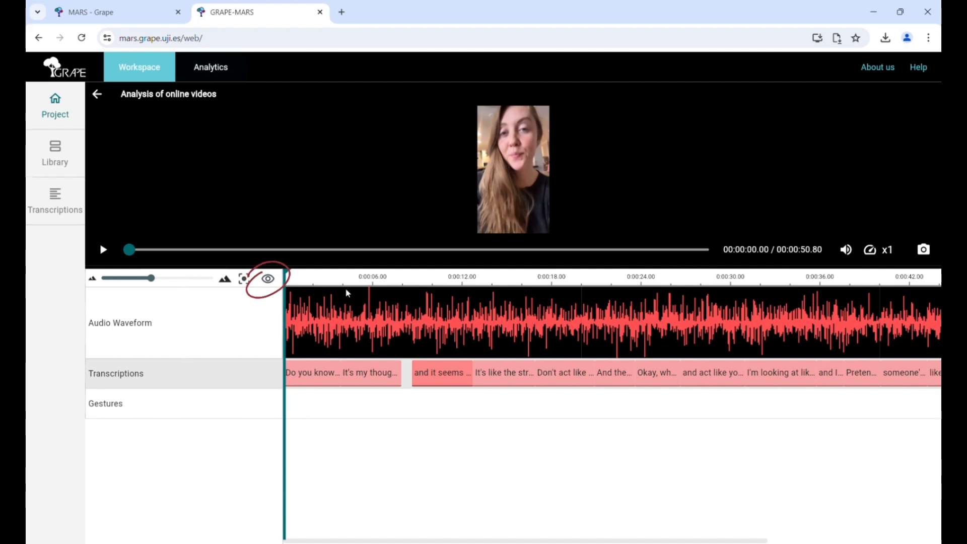
# Hide and show the audio waveform again, and switch the playback speed to x0.25 and back to x1
pyautogui.click(271, 282)
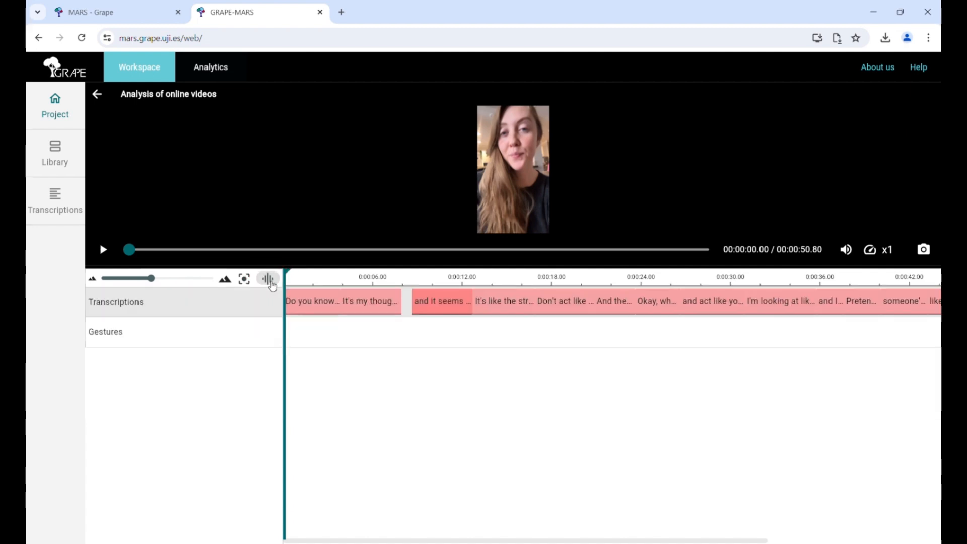
pyautogui.click(271, 281)
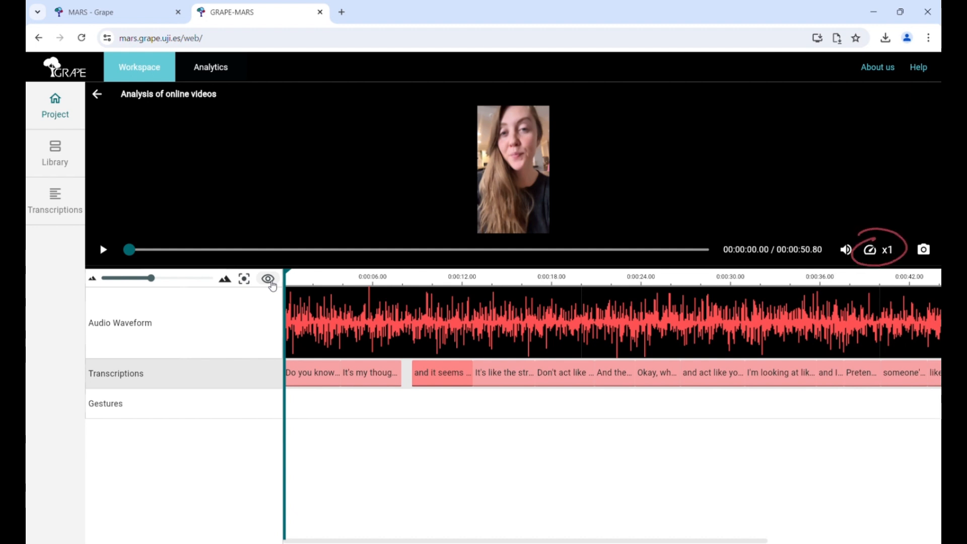
pyautogui.click(878, 251)
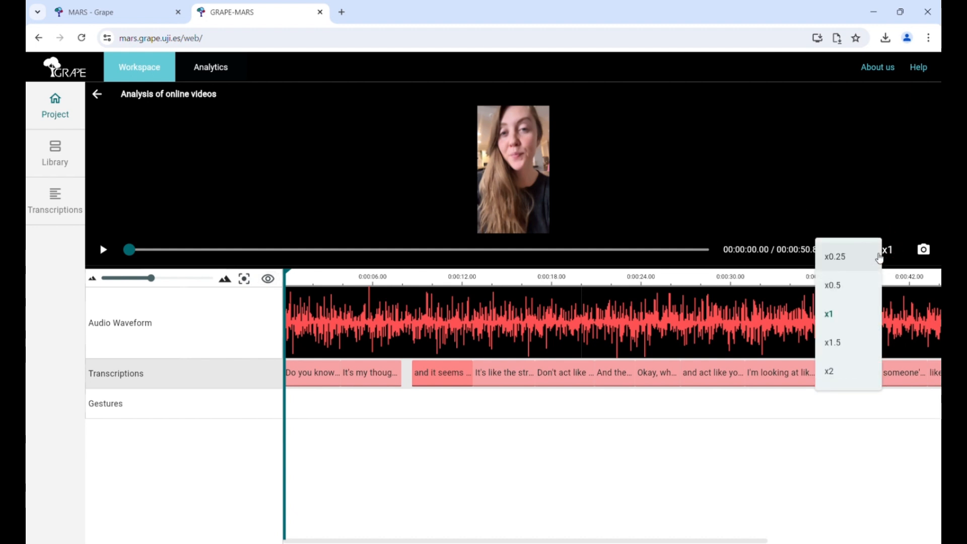
pyautogui.click(876, 257)
pyautogui.click(871, 252)
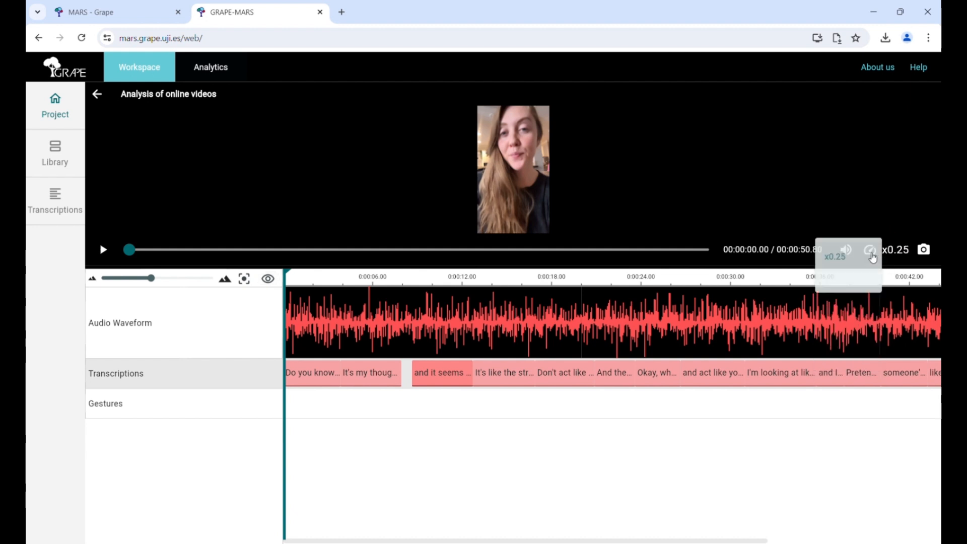
pyautogui.click(849, 309)
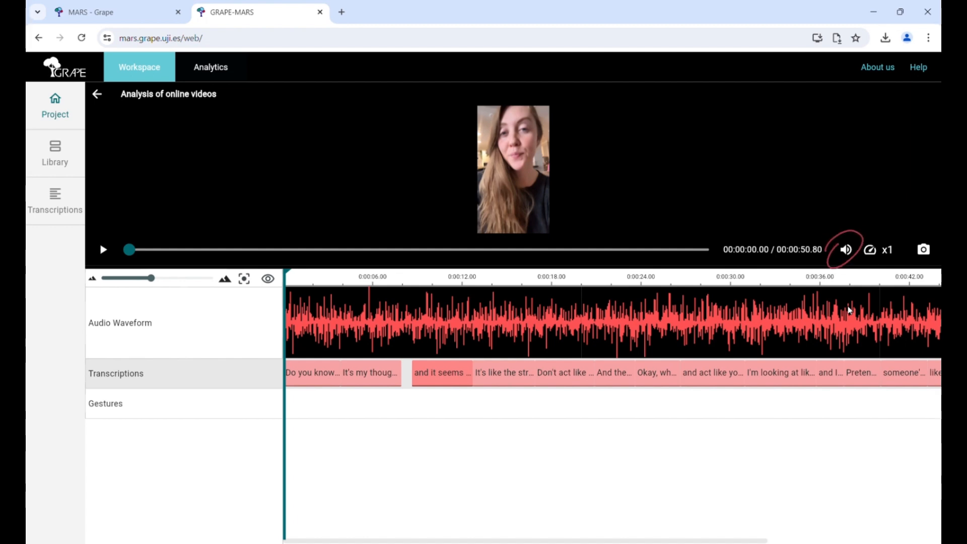
# Take a snapshot of the current video frame and enlarge the video area above the timeline
pyautogui.moveTo(846, 249)
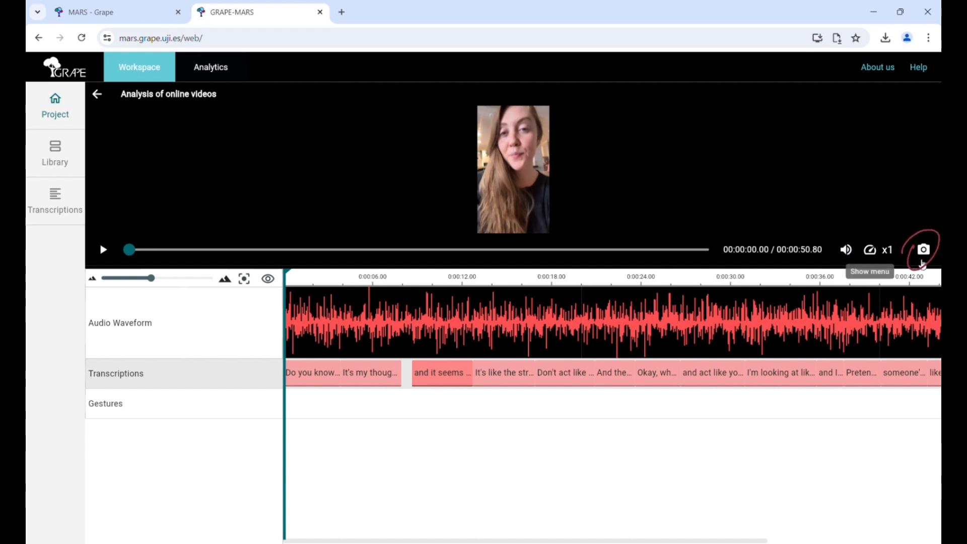
pyautogui.click(923, 250)
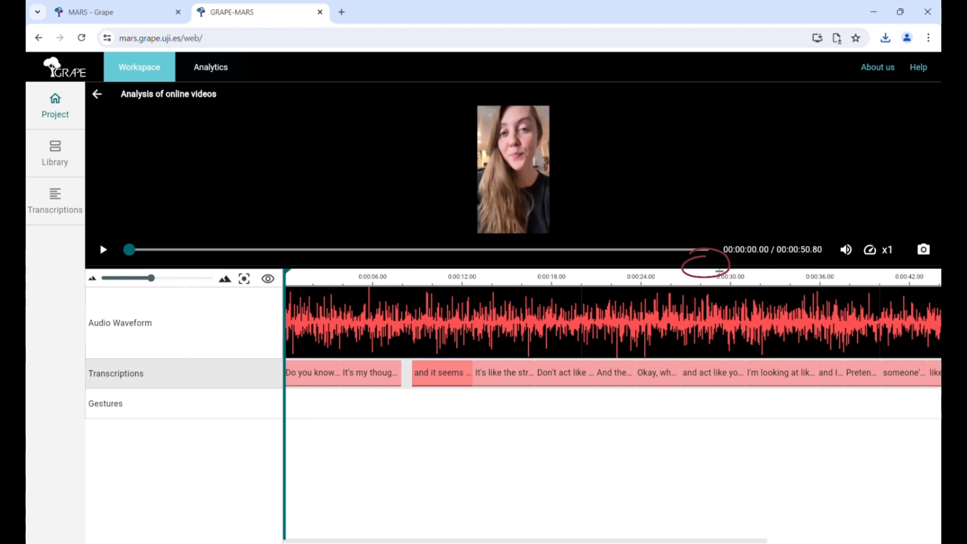
pyautogui.moveTo(717, 266); pyautogui.dragTo(644, 327)
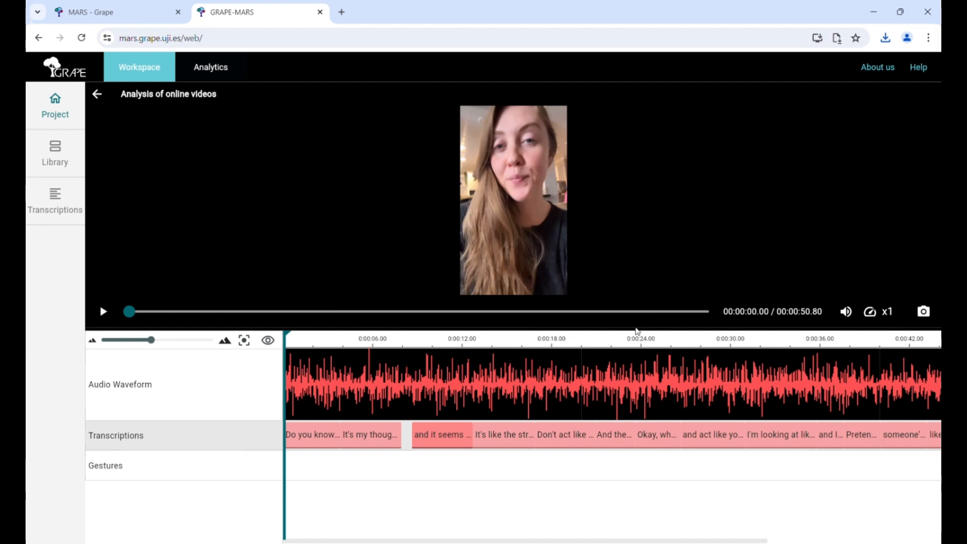
# Move the video to about 6.83 s and add a Deictic gestures annotation around it on the Gestures track, ending at about 9.33 s
pyautogui.moveTo(132, 313); pyautogui.dragTo(211, 318)
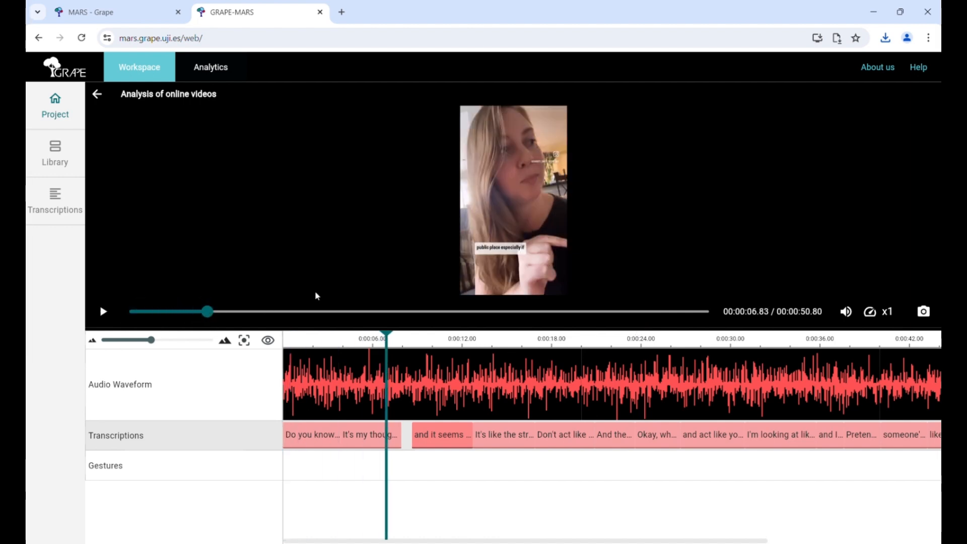
pyautogui.click(380, 467)
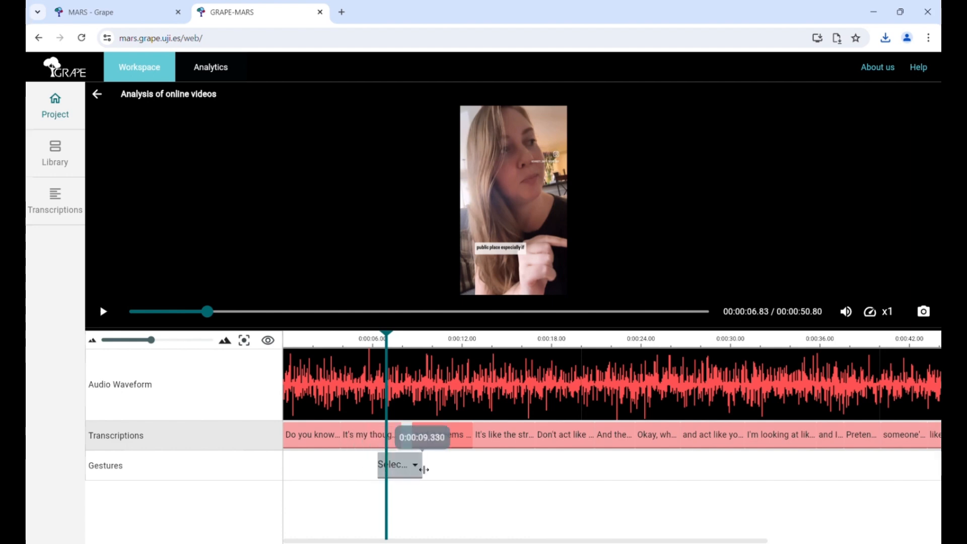
pyautogui.click(421, 467)
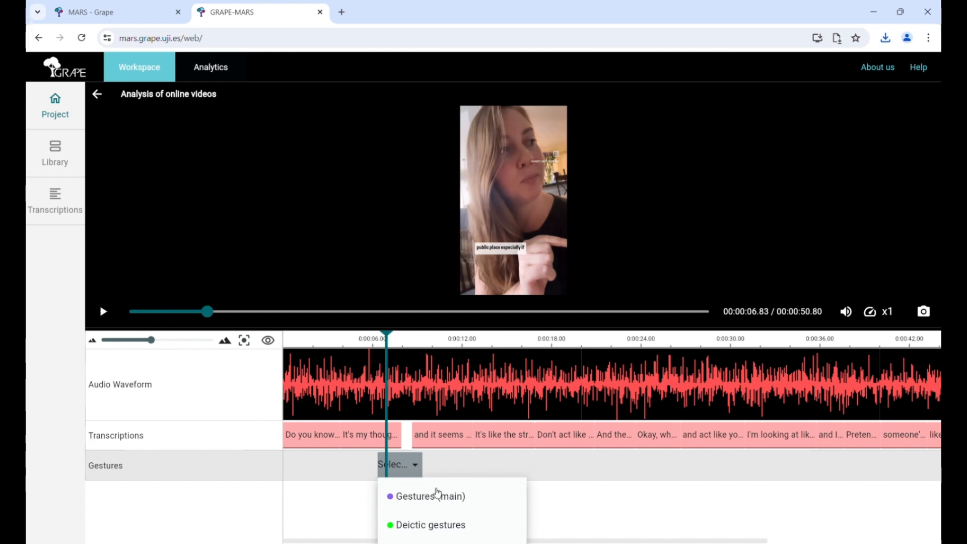
pyautogui.click(440, 527)
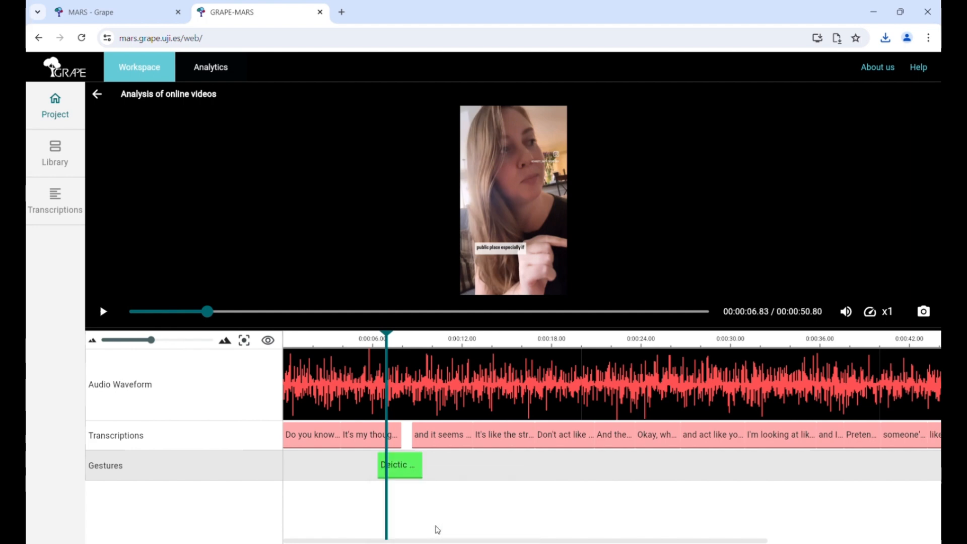
# Add a Gestures (main) annotation on the Gestures track at about 15 s, shorten it to about 0.75 s, and try reordering the tracks
pyautogui.doubleClick(481, 471)
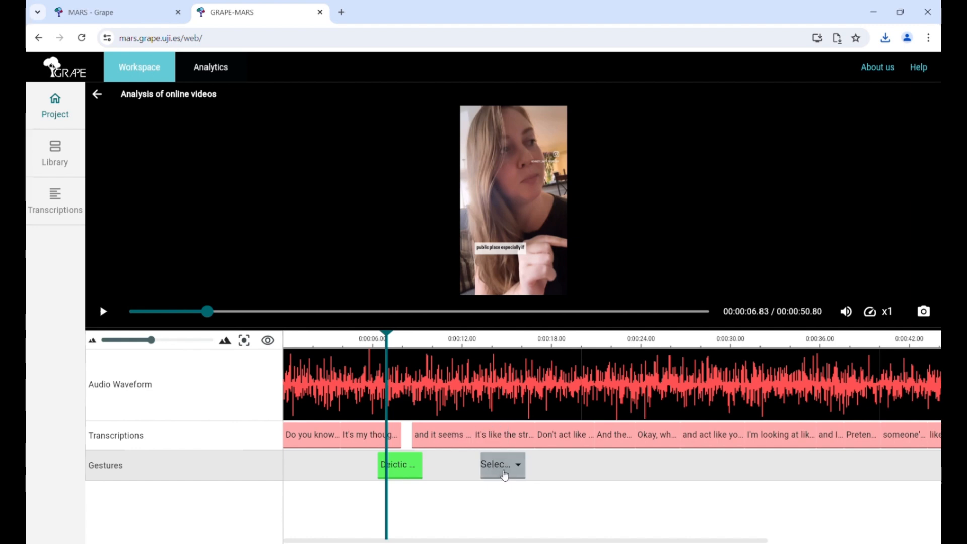
pyautogui.click(503, 471)
pyautogui.click(533, 497)
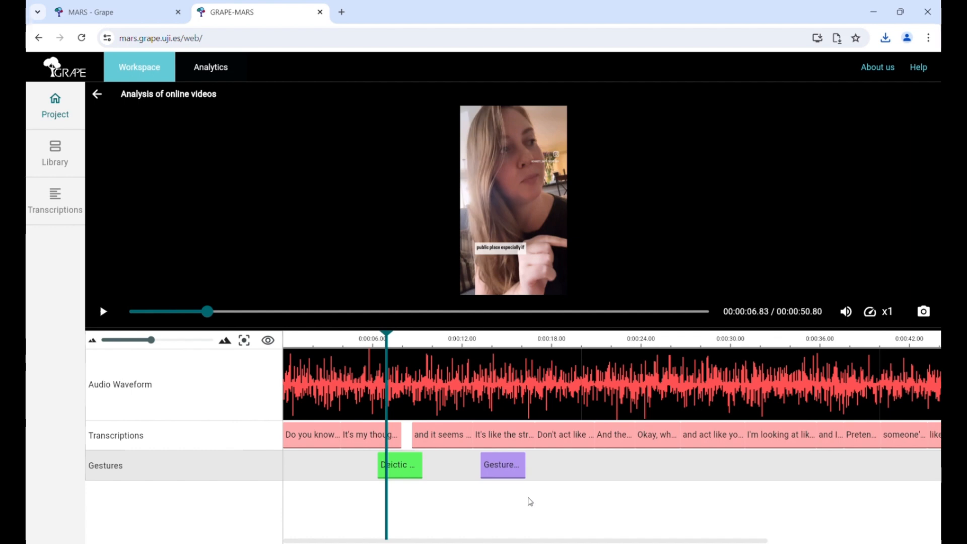
pyautogui.moveTo(527, 476); pyautogui.dragTo(519, 495)
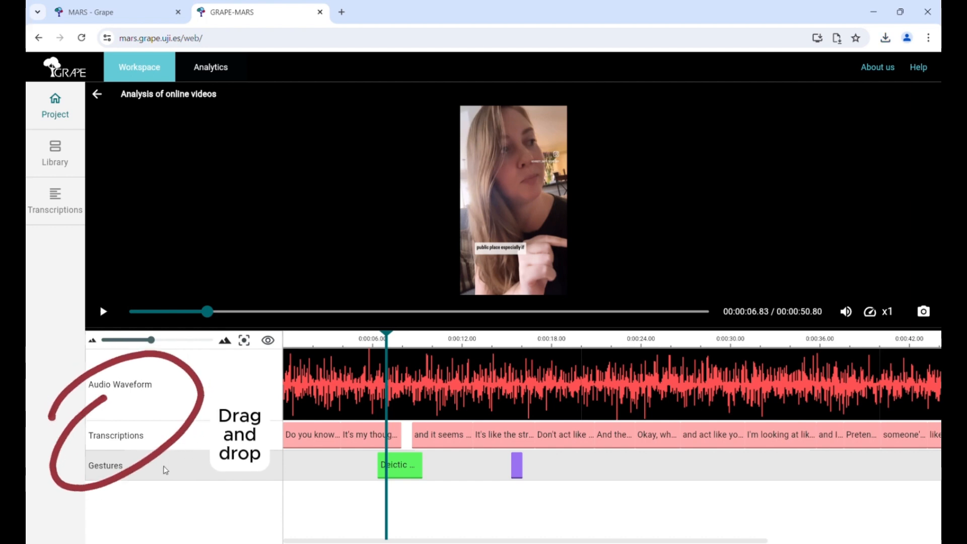
pyautogui.moveTo(164, 468)
pyautogui.mouseDown()
pyautogui.moveTo(156, 367)
pyautogui.moveTo(172, 482)
pyautogui.mouseUp()
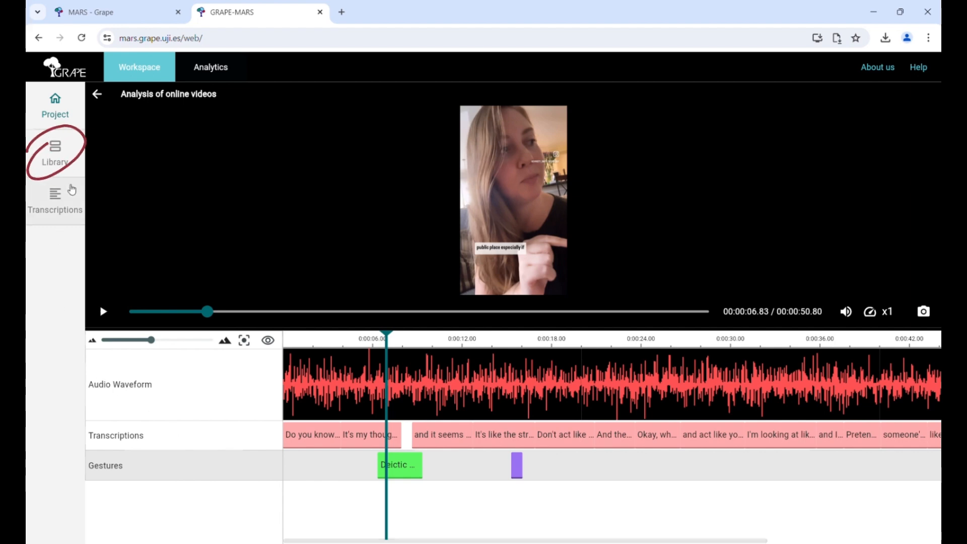
# Review the name and available categories of the library's Gestures annotation, save it, and save the library as a template
pyautogui.click(78, 160)
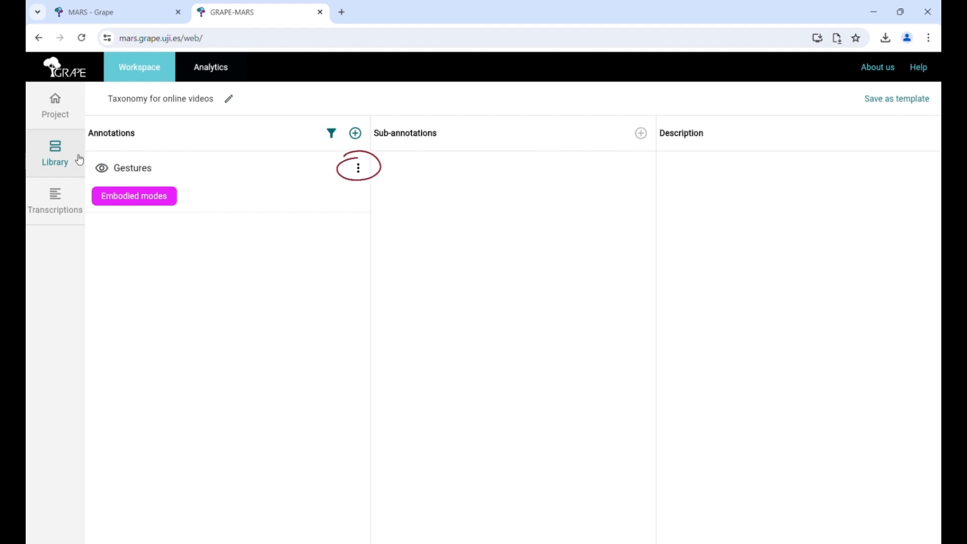
pyautogui.click(359, 169)
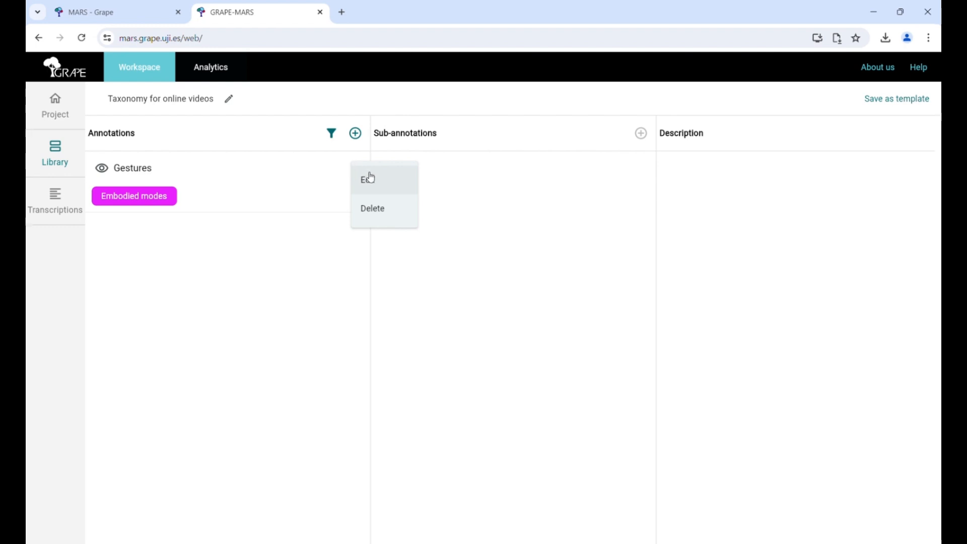
pyautogui.click(385, 179)
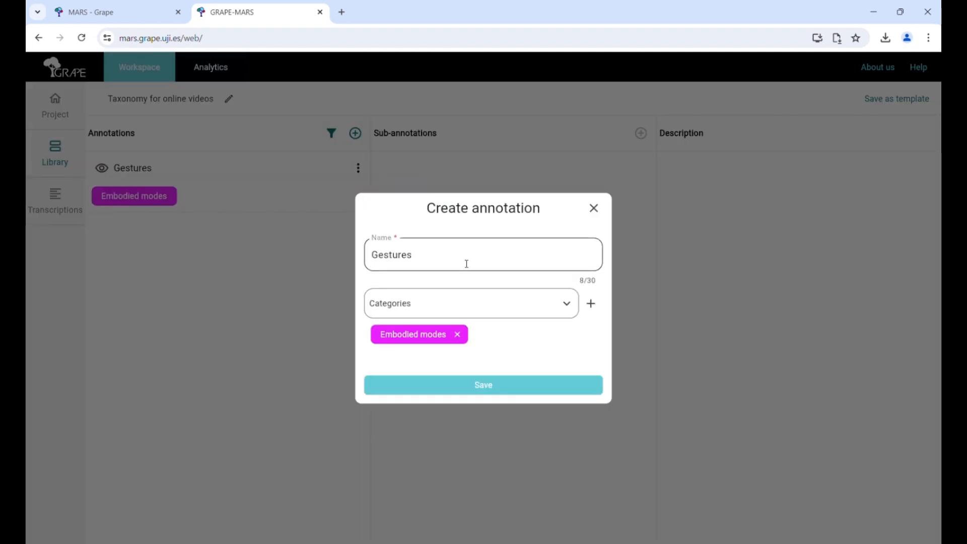
pyautogui.click(566, 303)
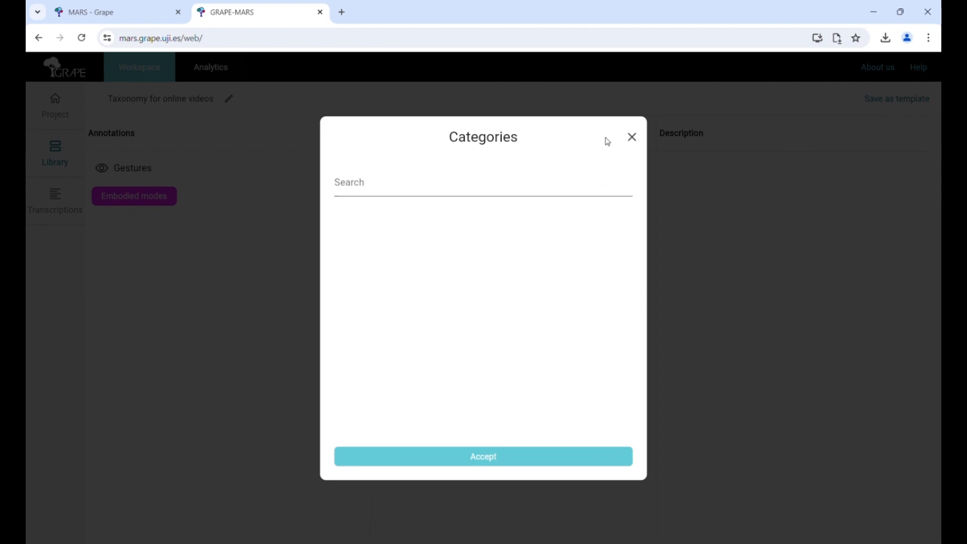
pyautogui.click(631, 137)
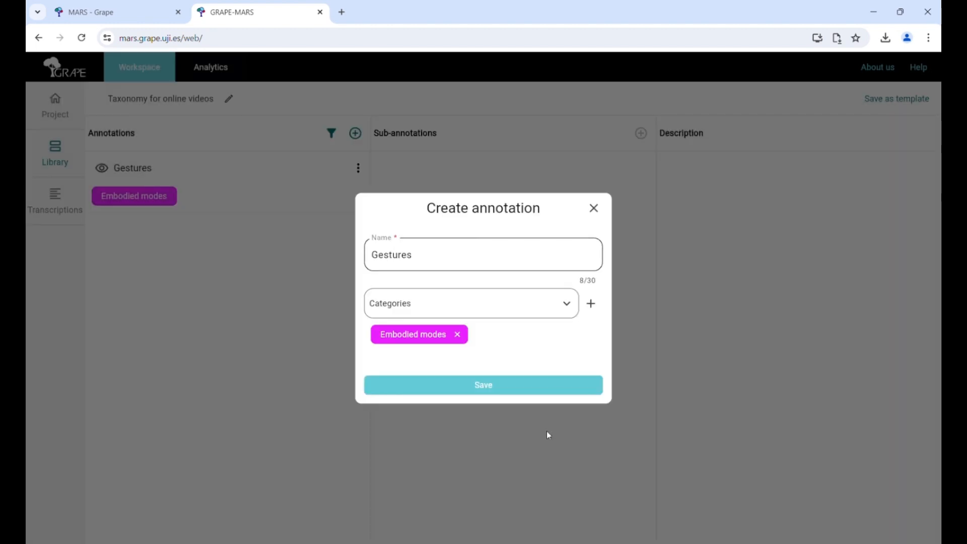
pyautogui.click(526, 388)
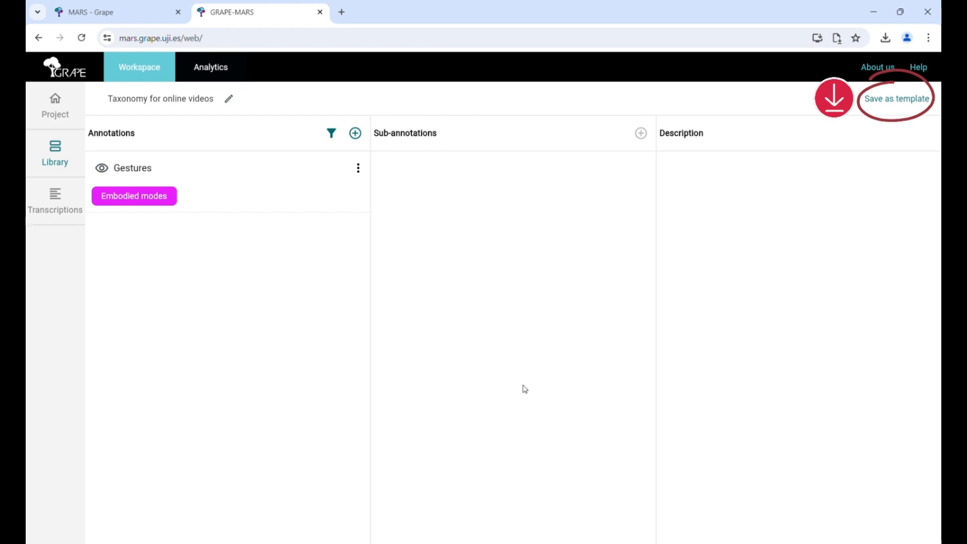
pyautogui.click(892, 104)
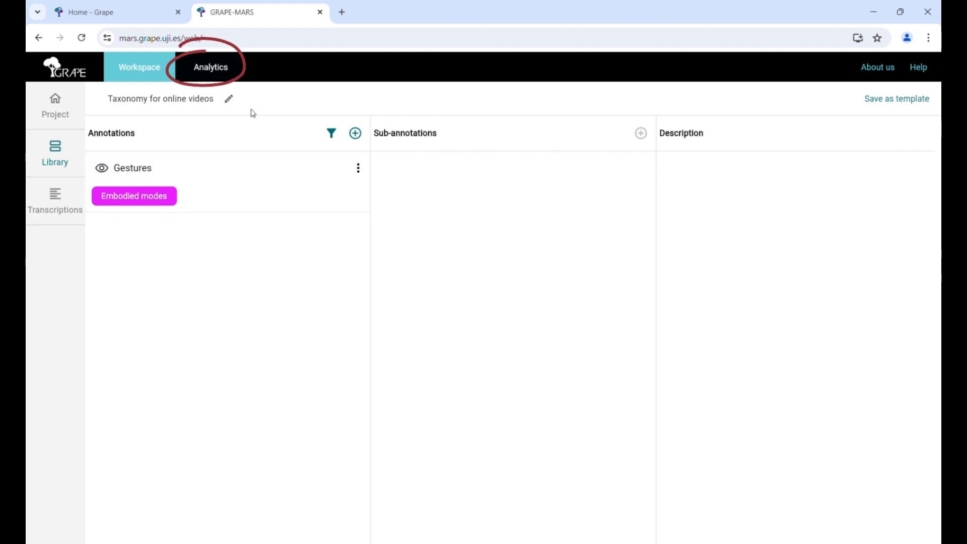
# Create a new analysis titled "Analysis of online videos project" that includes the "Analysis of online videos" project
pyautogui.click(235, 75)
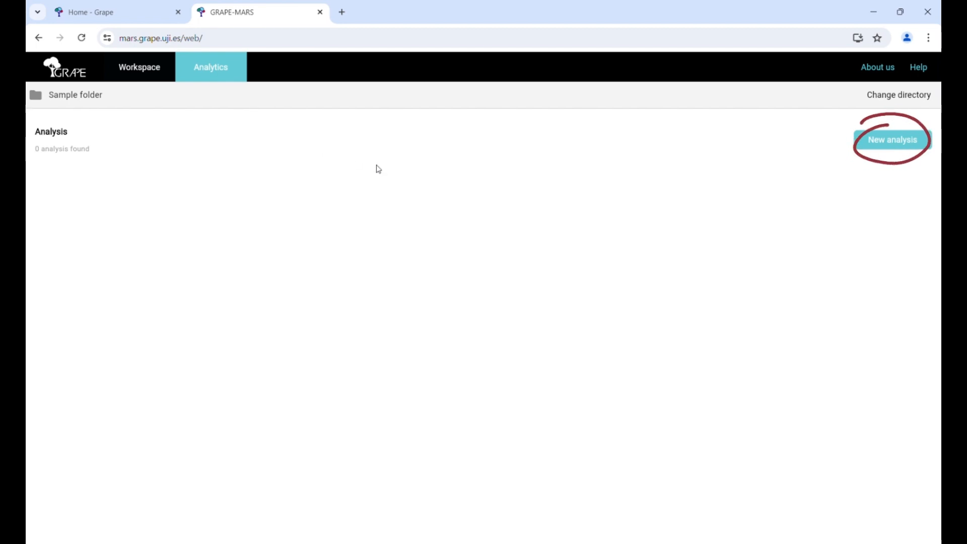
pyautogui.click(870, 146)
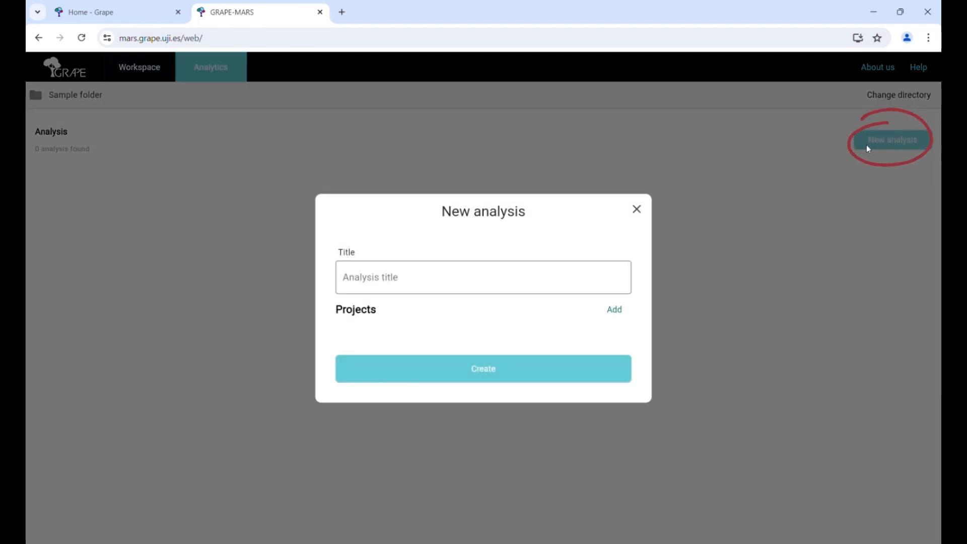
pyautogui.click(492, 284)
pyautogui.write('Analysi')
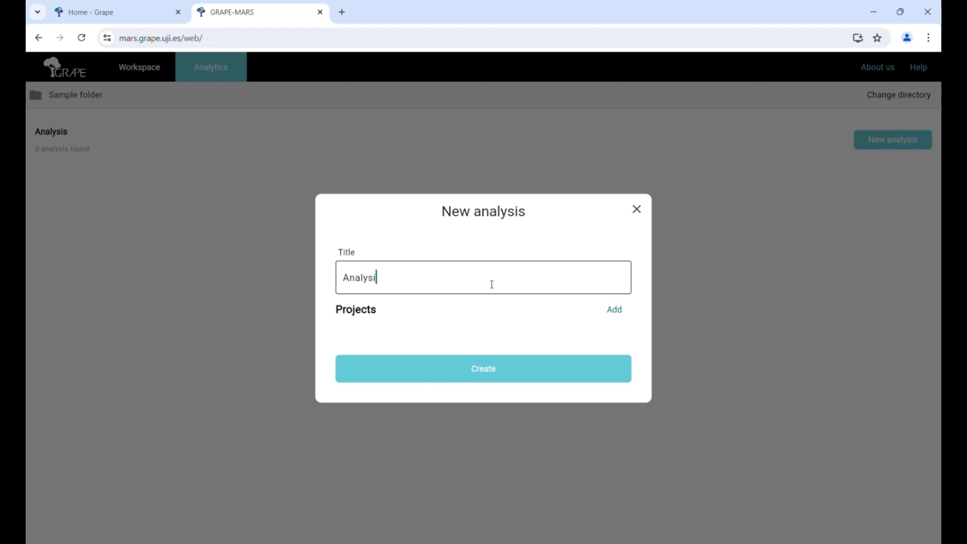
pyautogui.write('s of online videos project')
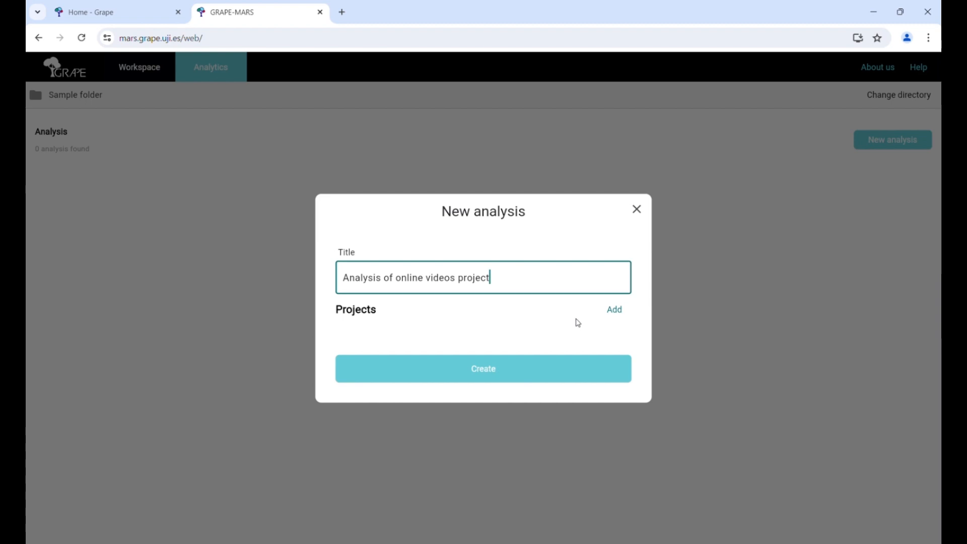
pyautogui.click(609, 315)
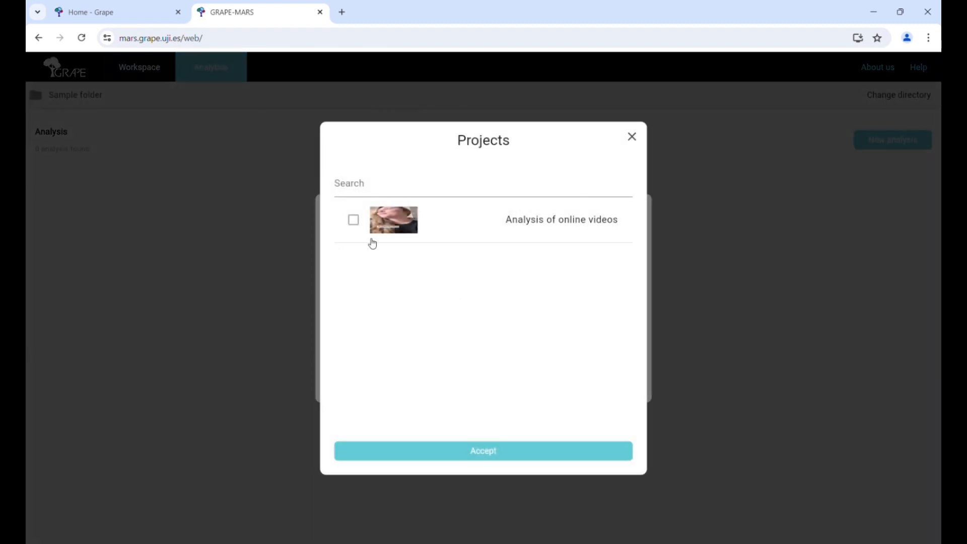
pyautogui.click(354, 220)
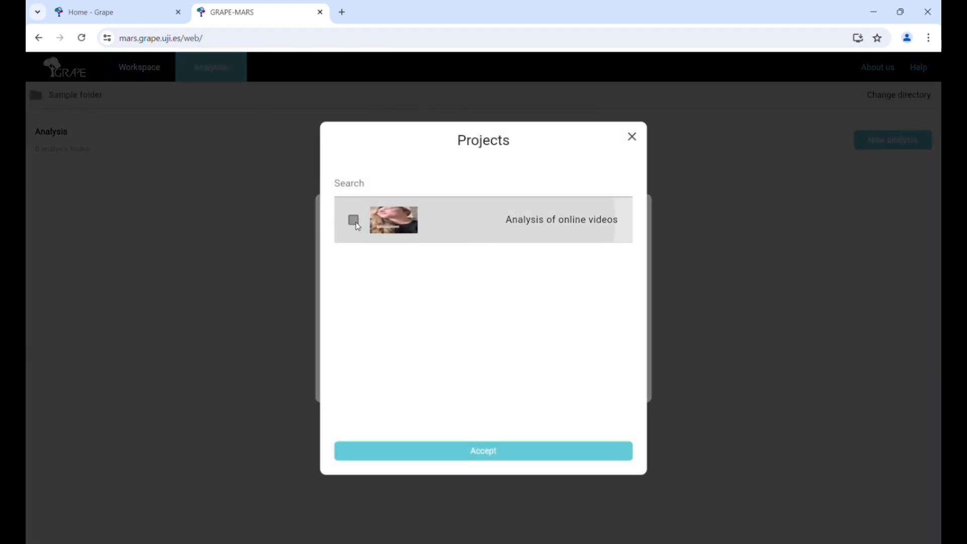
pyautogui.click(538, 451)
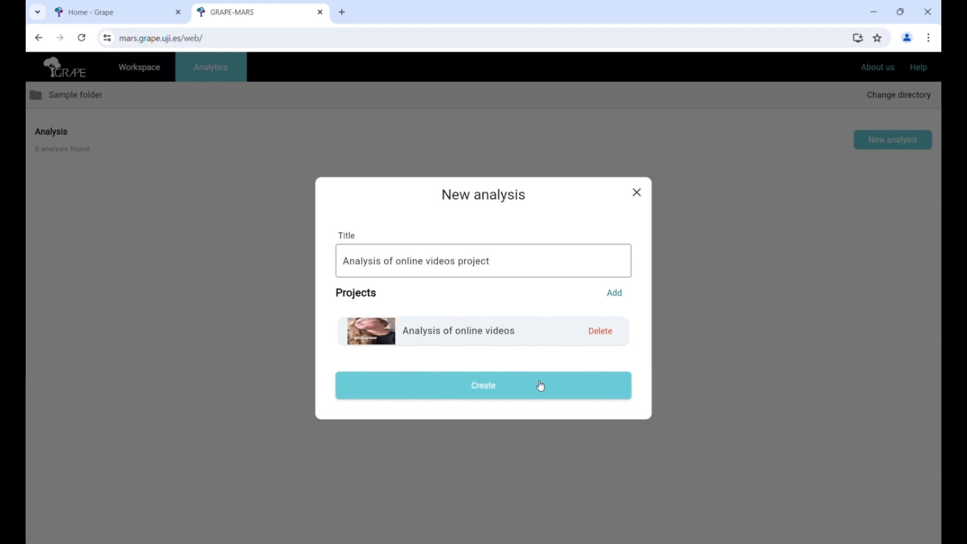
pyautogui.click(538, 385)
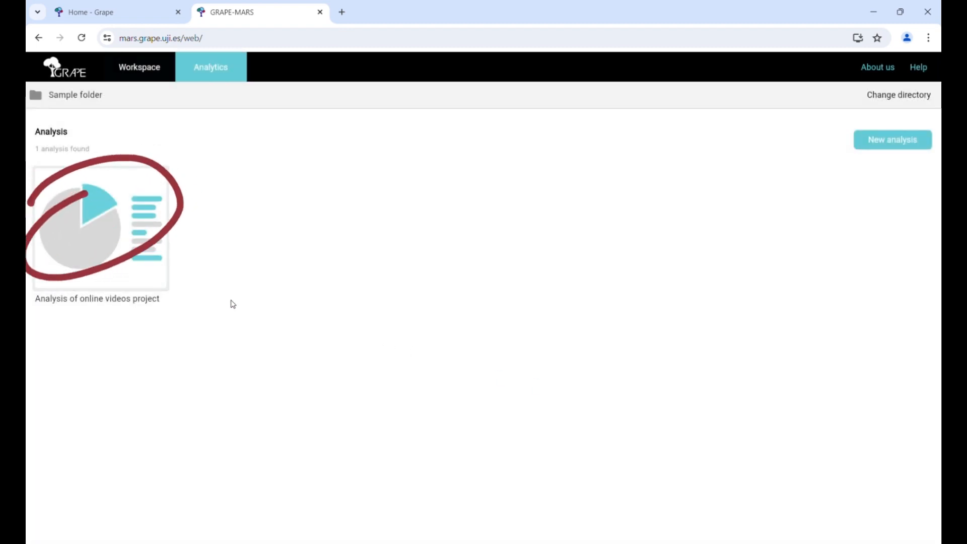
# Open the "Analysis of online videos project" analysis and add a sub-analysis named "Sub-annotation"
pyautogui.click(155, 282)
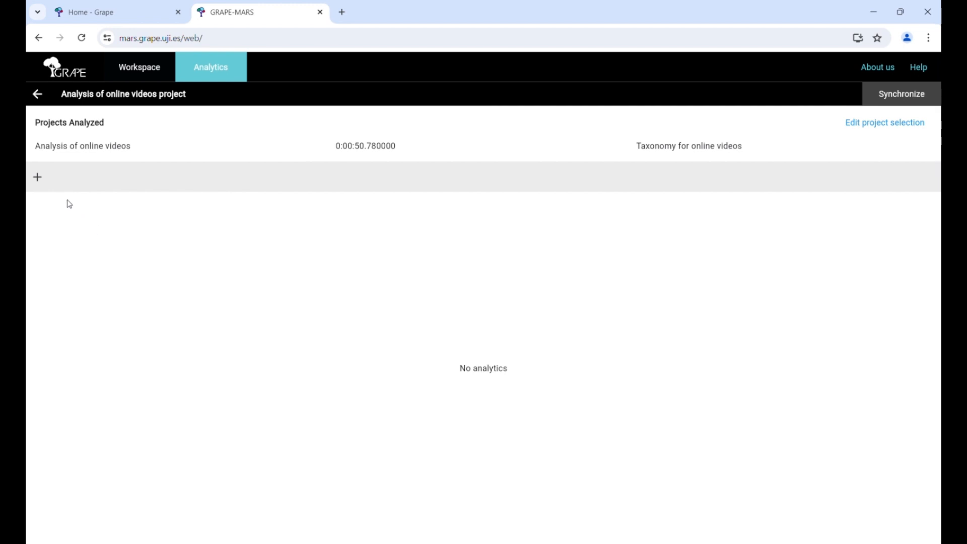
pyautogui.click(46, 182)
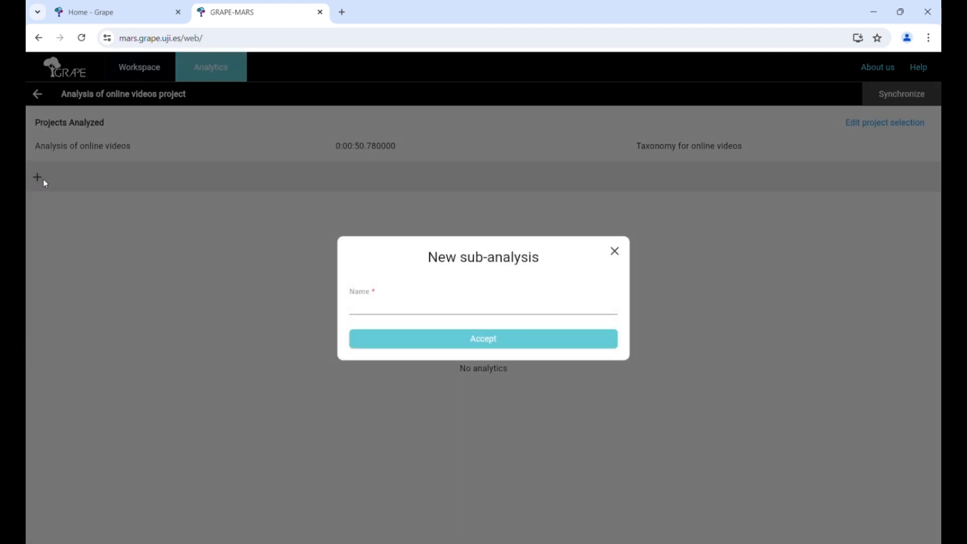
pyautogui.click(387, 309)
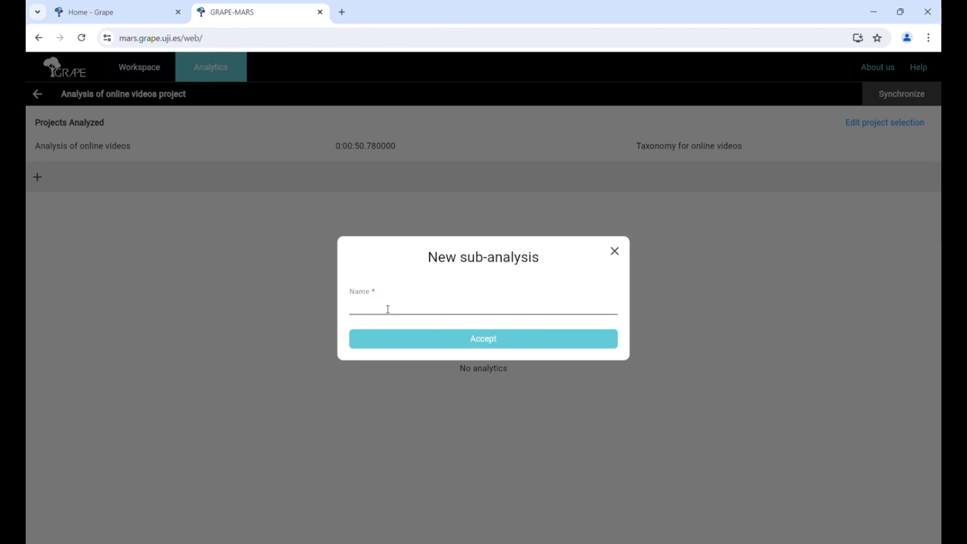
pyautogui.write('Sub-annotation')
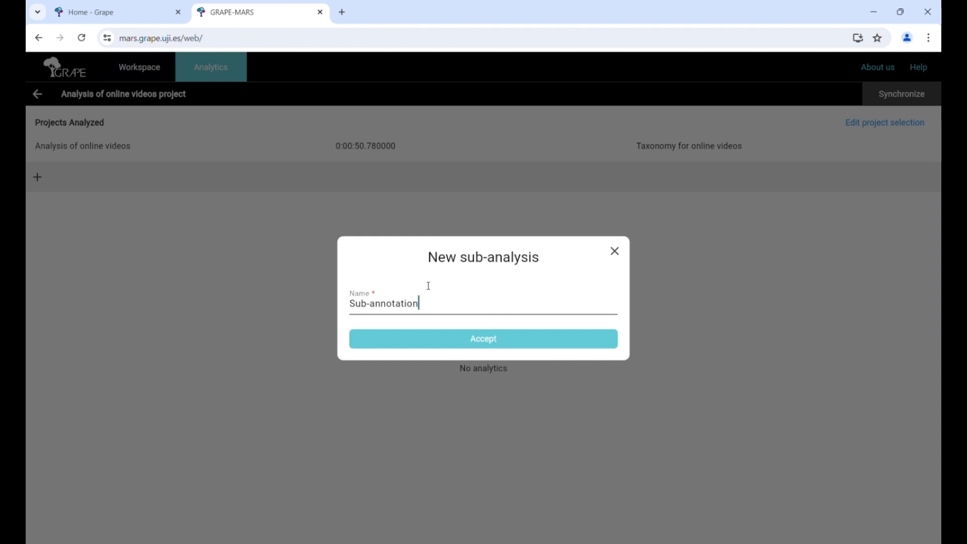
pyautogui.click(508, 338)
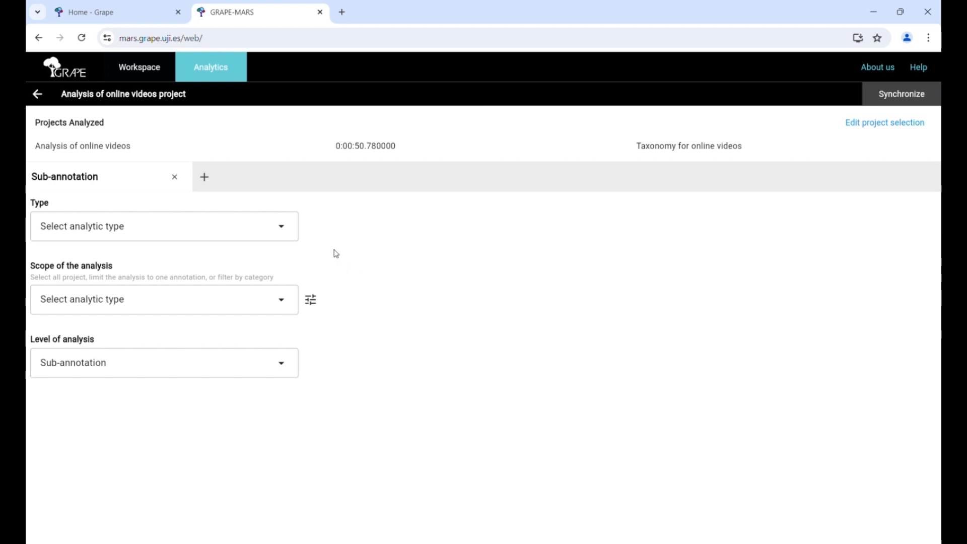
# Configure the sub-analysis with type General, scope Gestures and level of analysis Sub-annotation
pyautogui.click(285, 230)
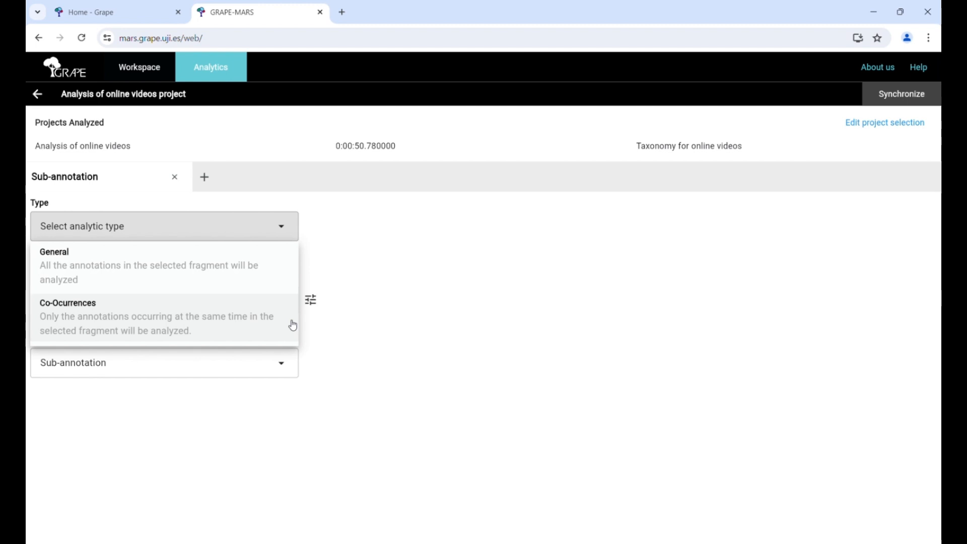
pyautogui.click(286, 276)
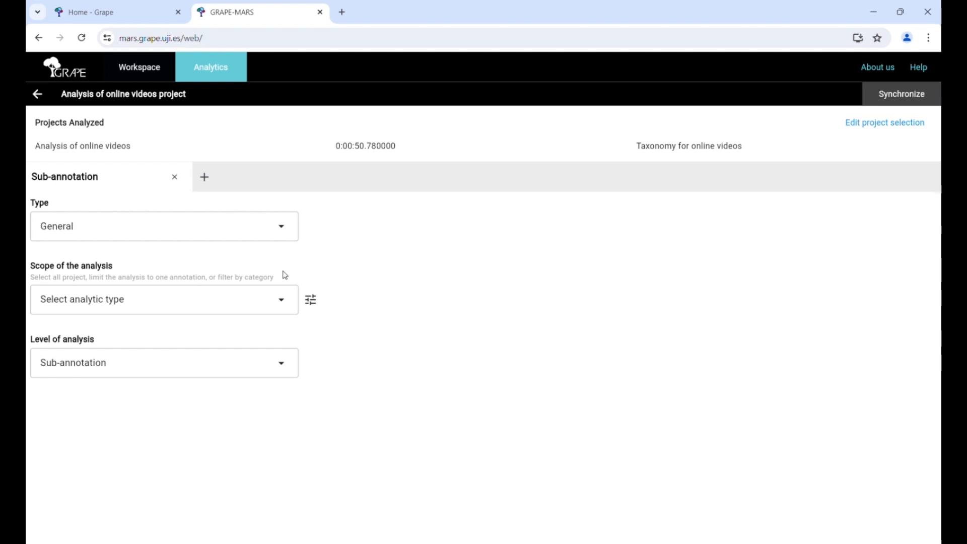
pyautogui.click(282, 304)
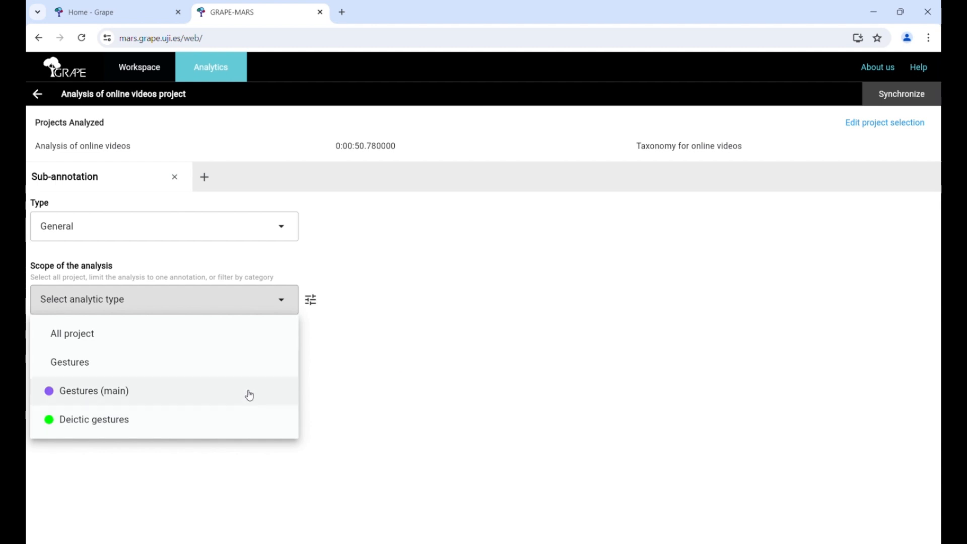
pyautogui.click(263, 372)
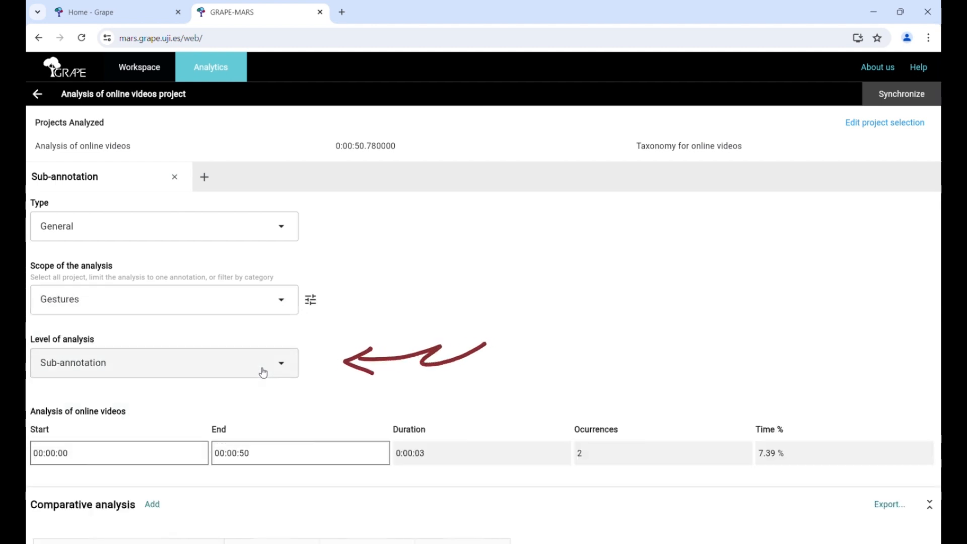
pyautogui.click(287, 370)
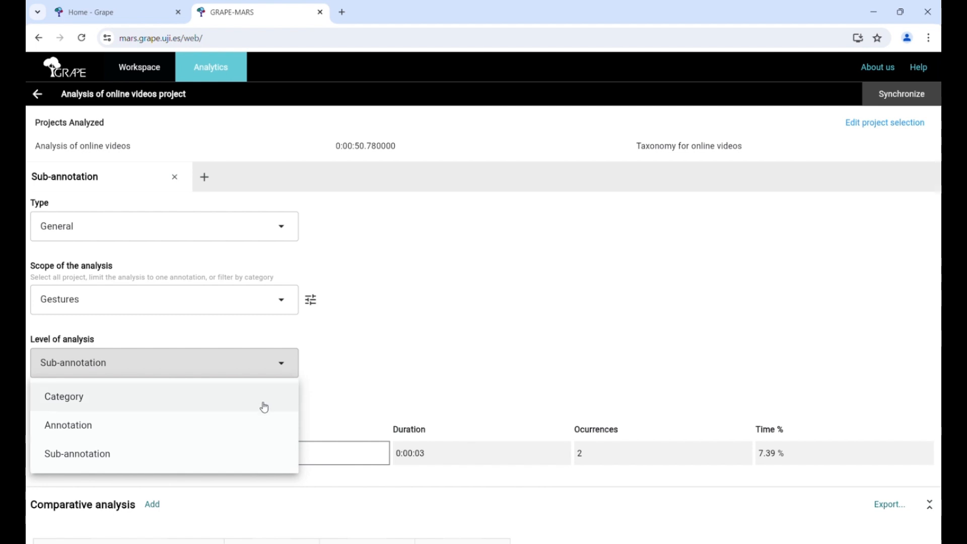
pyautogui.click(248, 460)
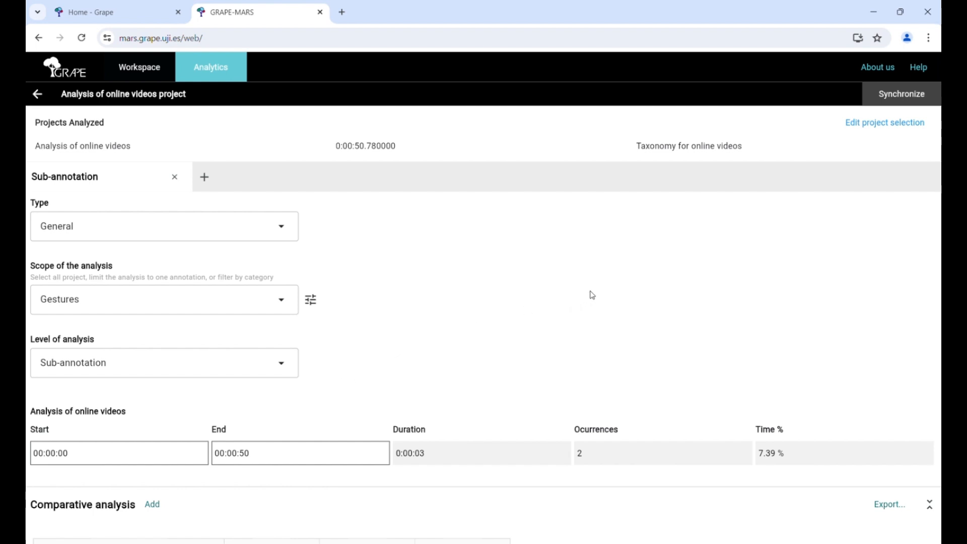
# Export the comparative analysis table and view the Balloons Graph by Time %
pyautogui.scroll(-3, 592, 295)
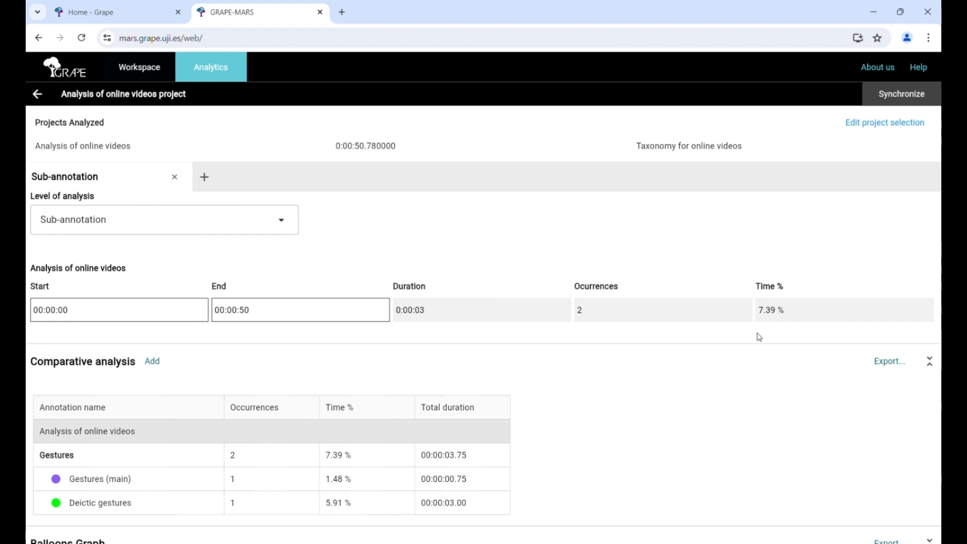
pyautogui.scroll(-2, 759, 337)
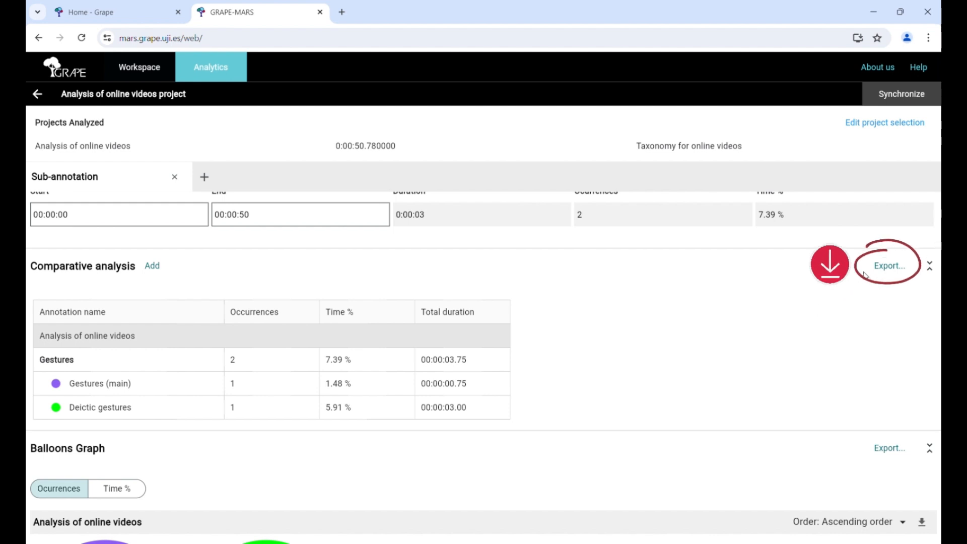
pyautogui.click(886, 272)
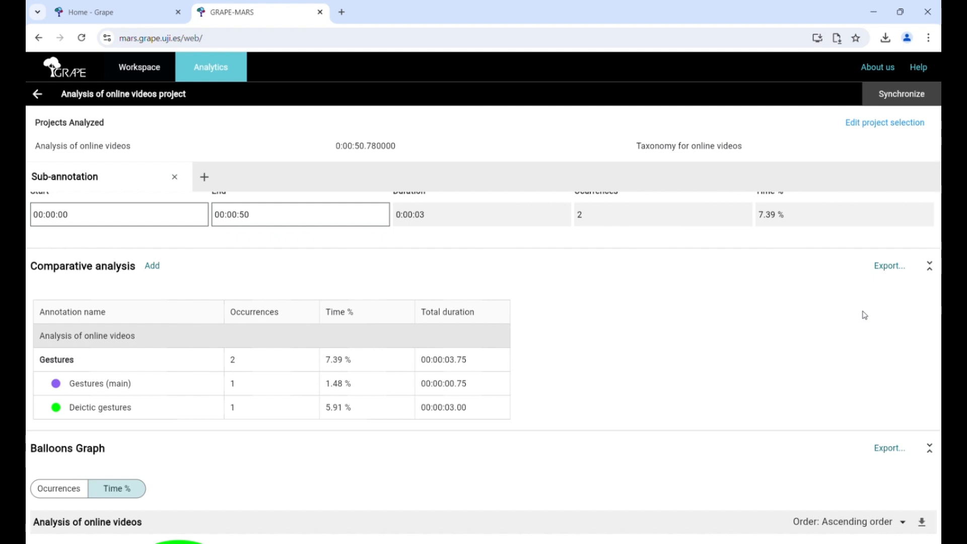
pyautogui.scroll(-3, 864, 315)
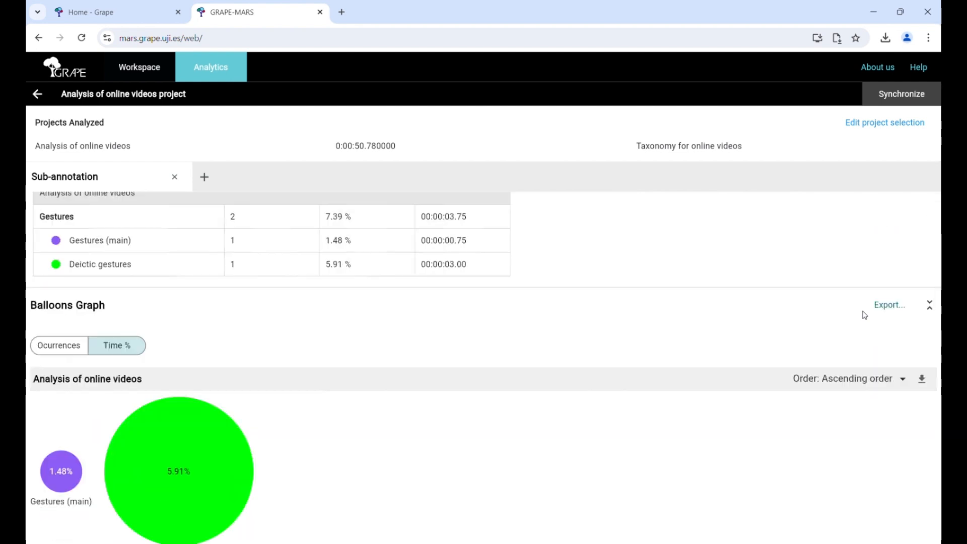
pyautogui.scroll(-1, 779, 330)
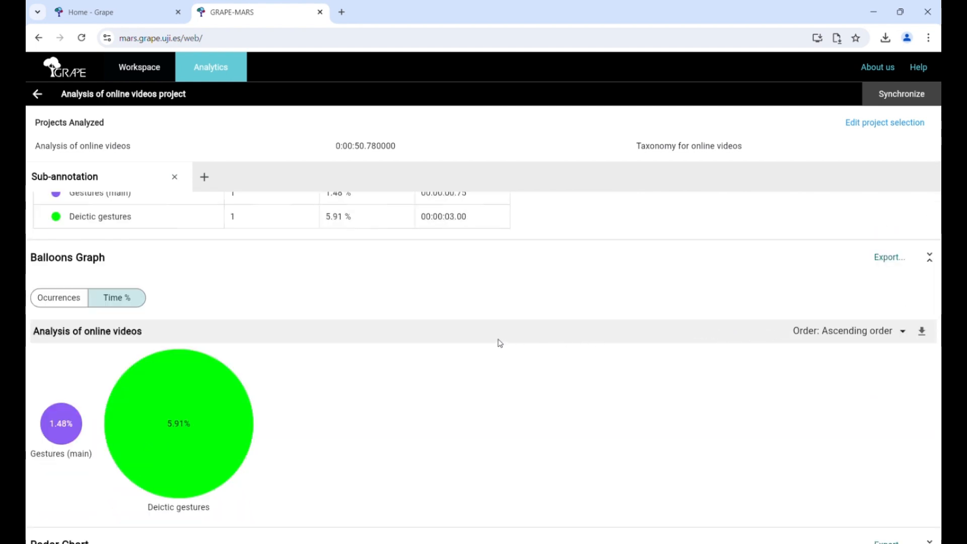
# Compare the Balloons Graph by Ocurrences and by Time %, and review the radar, pie and bars charts
pyautogui.click(87, 305)
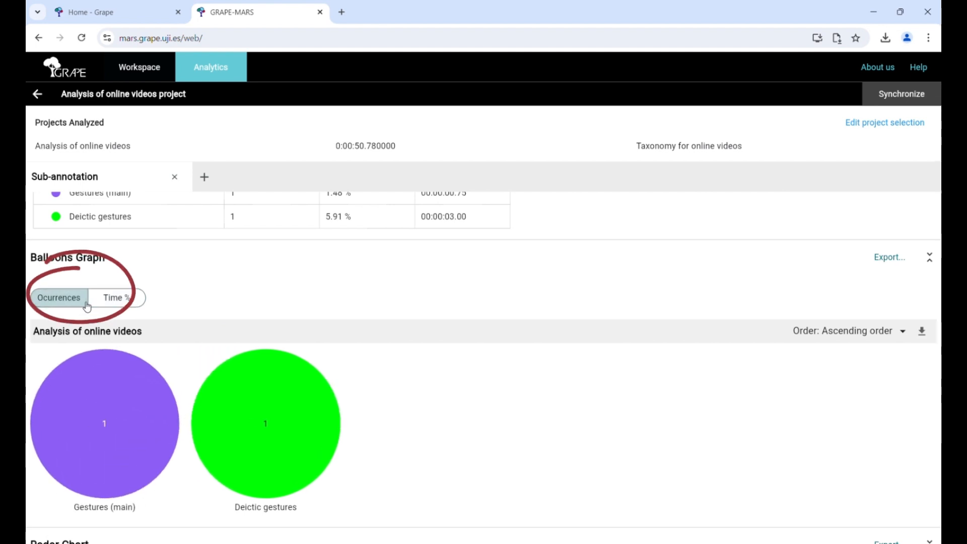
pyautogui.click(102, 302)
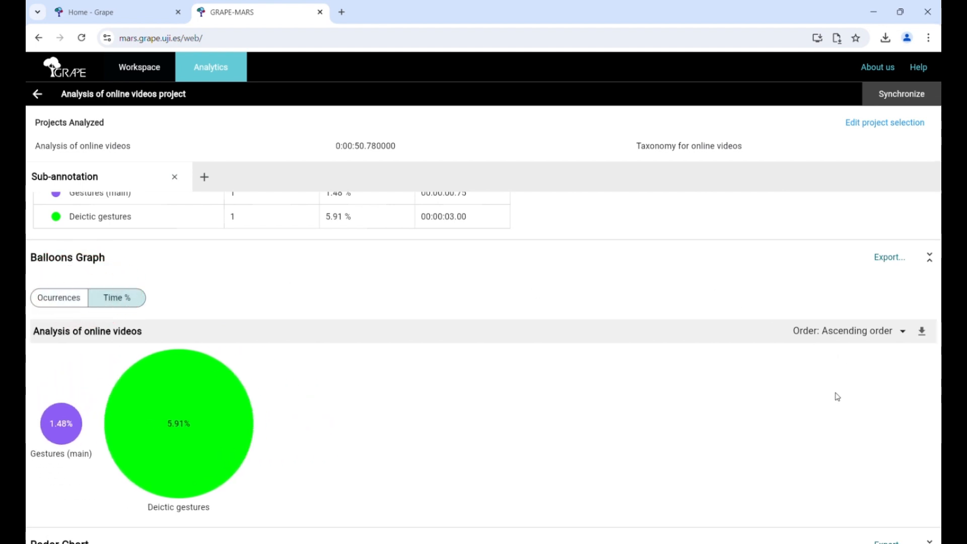
pyautogui.scroll(-5, 833, 401)
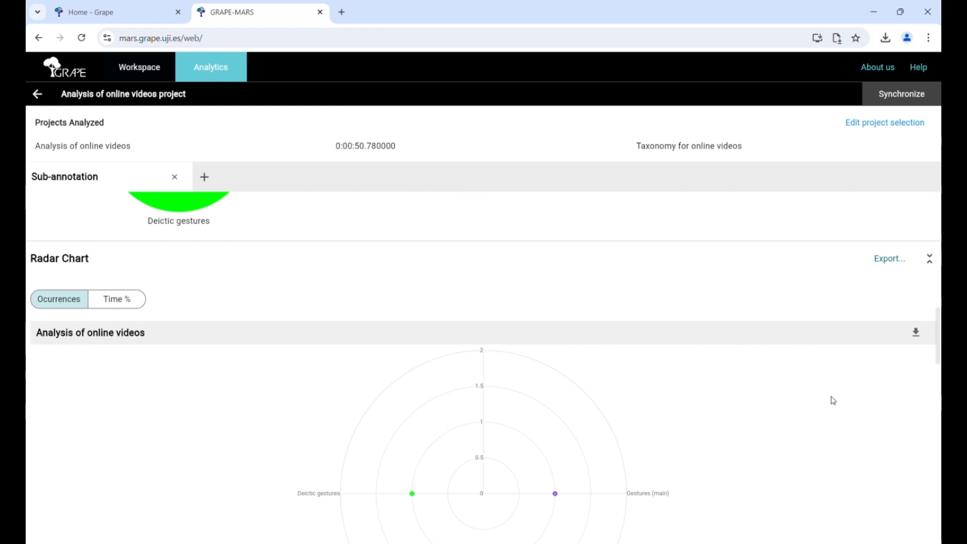
pyautogui.scroll(-1, 833, 400)
pyautogui.scroll(-8, 833, 401)
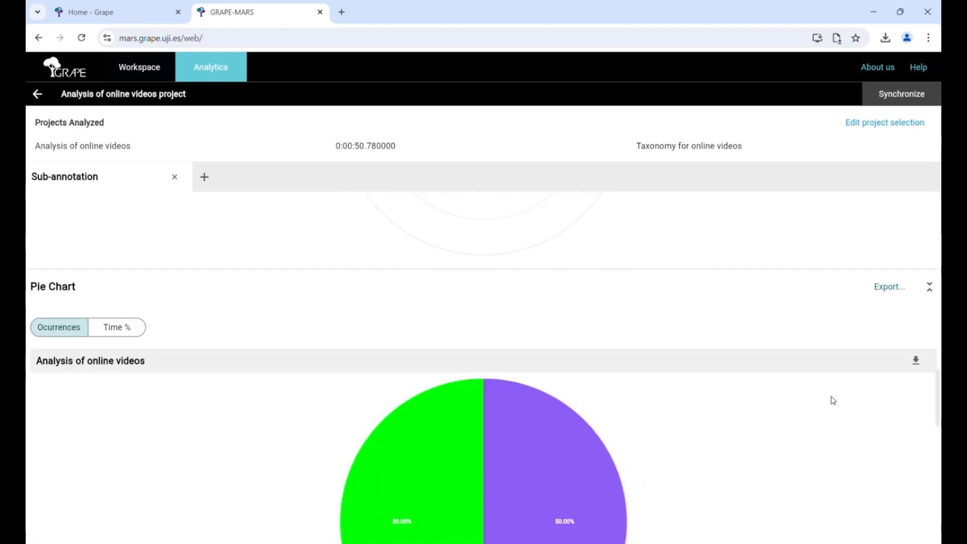
pyautogui.scroll(-6, 833, 400)
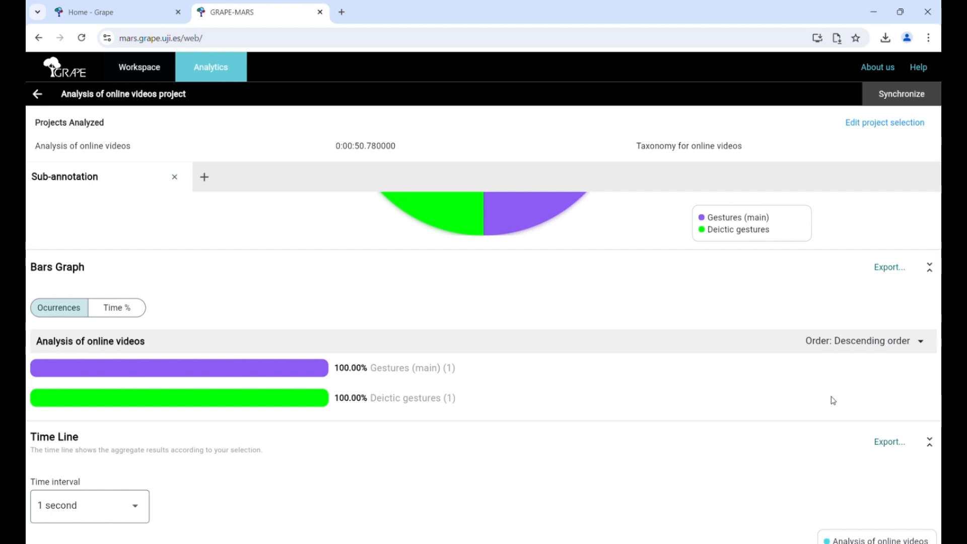
# Set the Time Line's time interval to 10 seconds and review the resulting graph
pyautogui.scroll(-4, 832, 401)
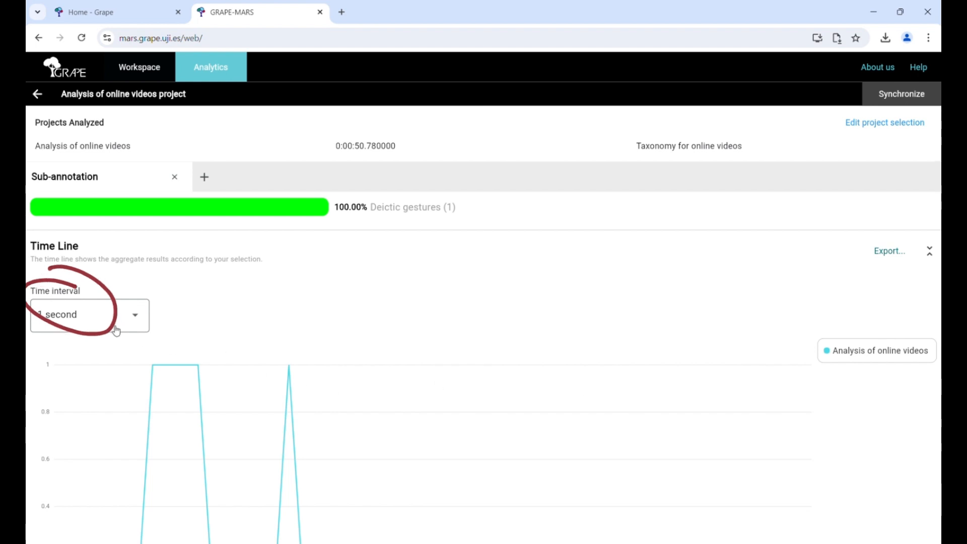
pyautogui.click(127, 316)
pyautogui.click(117, 375)
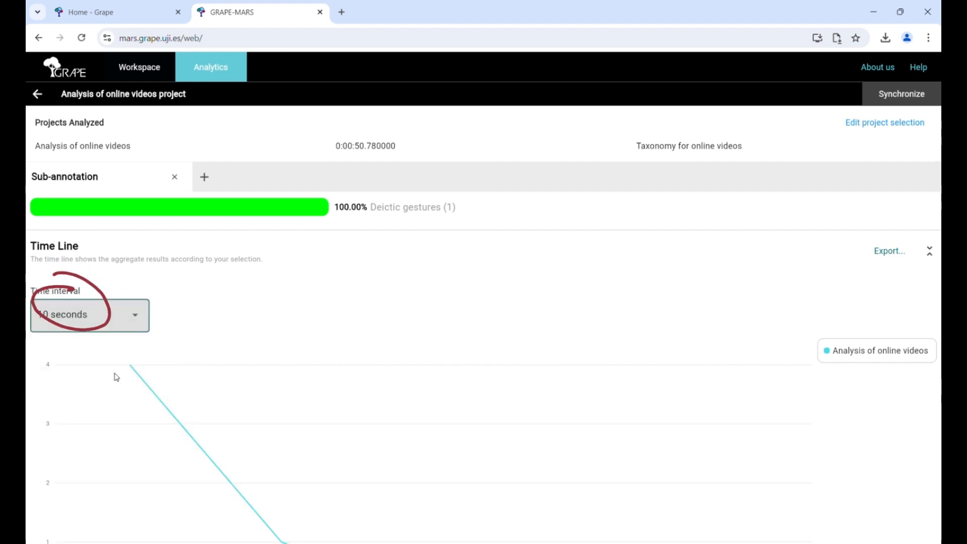
pyautogui.scroll(-2, 475, 350)
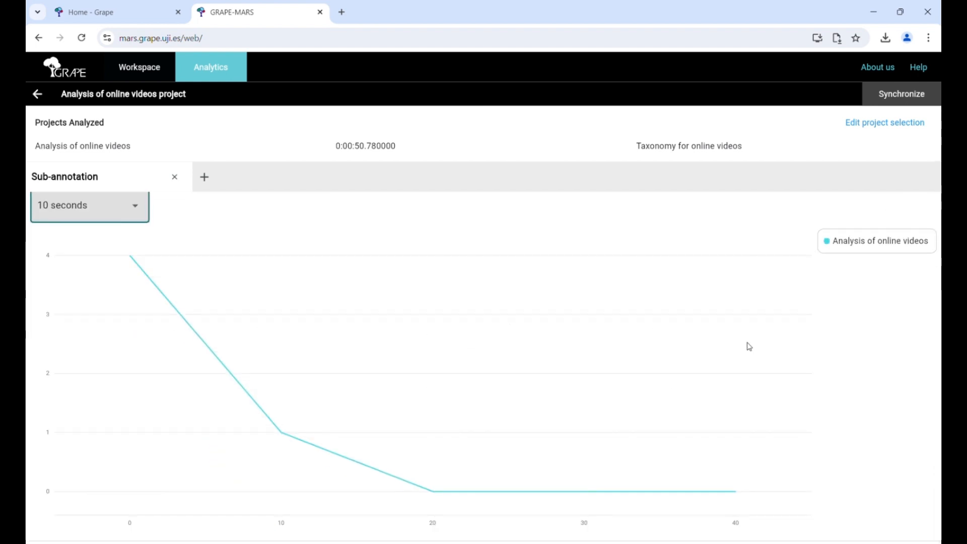
# Export the Time Line graph and switch to the Grape home page
pyautogui.scroll(2, 745, 345)
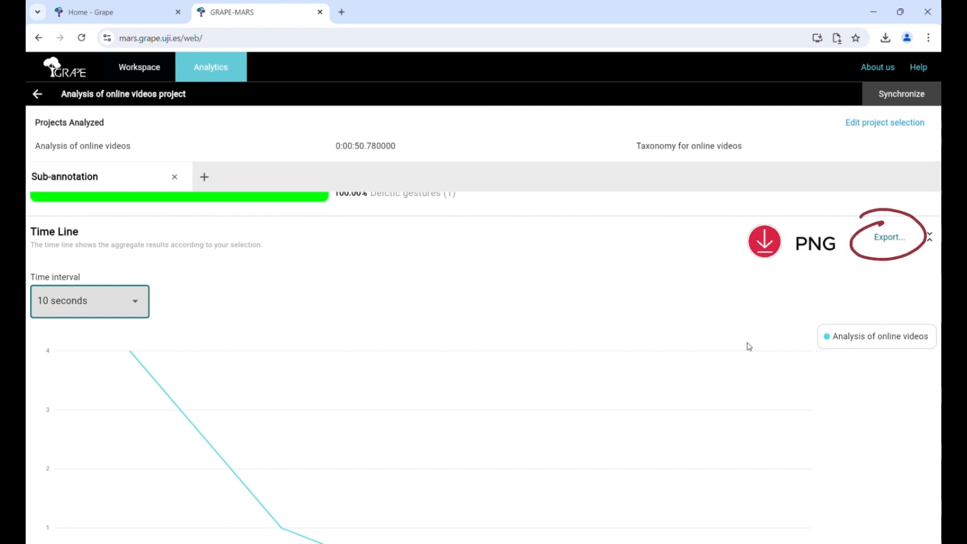
pyautogui.click(889, 244)
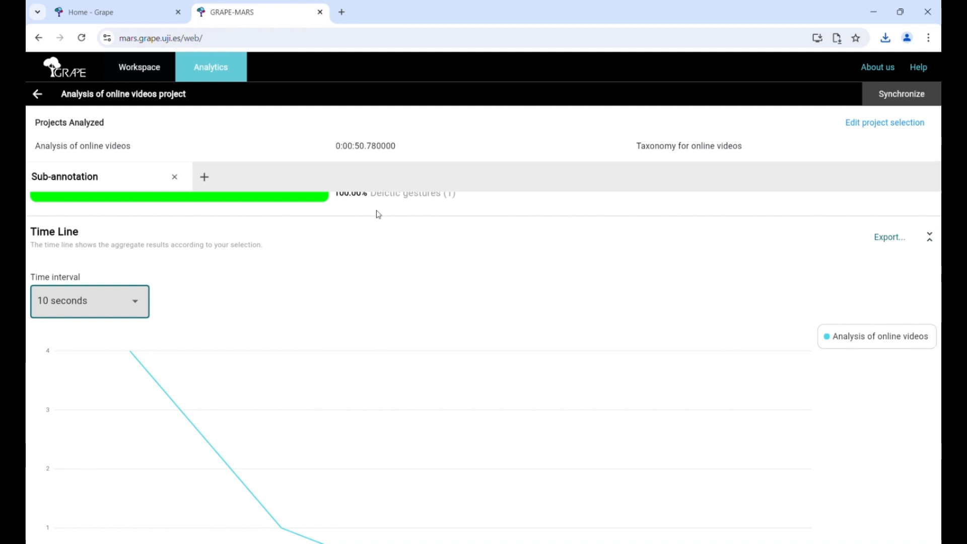
pyautogui.click(121, 11)
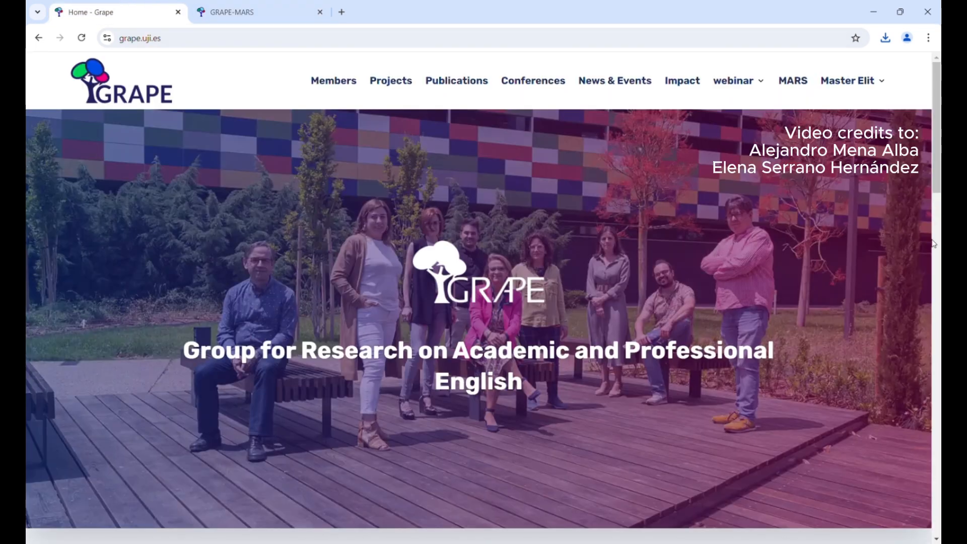